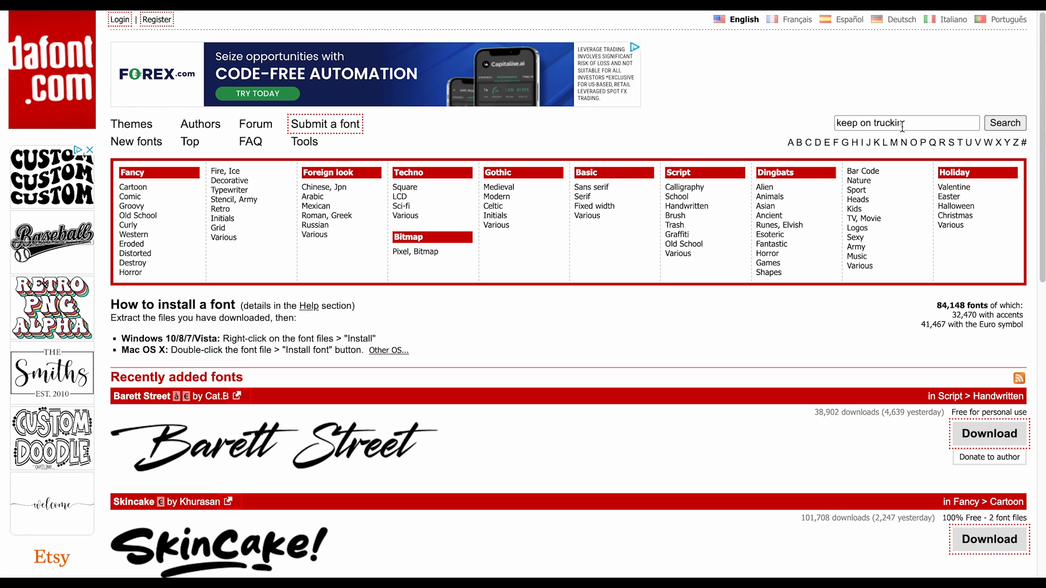
Step: Search DaFont for "keep on truckin" and preview the matching font with the first name as sample text
{"action": "left_click", "coordinate": [1003, 125]}
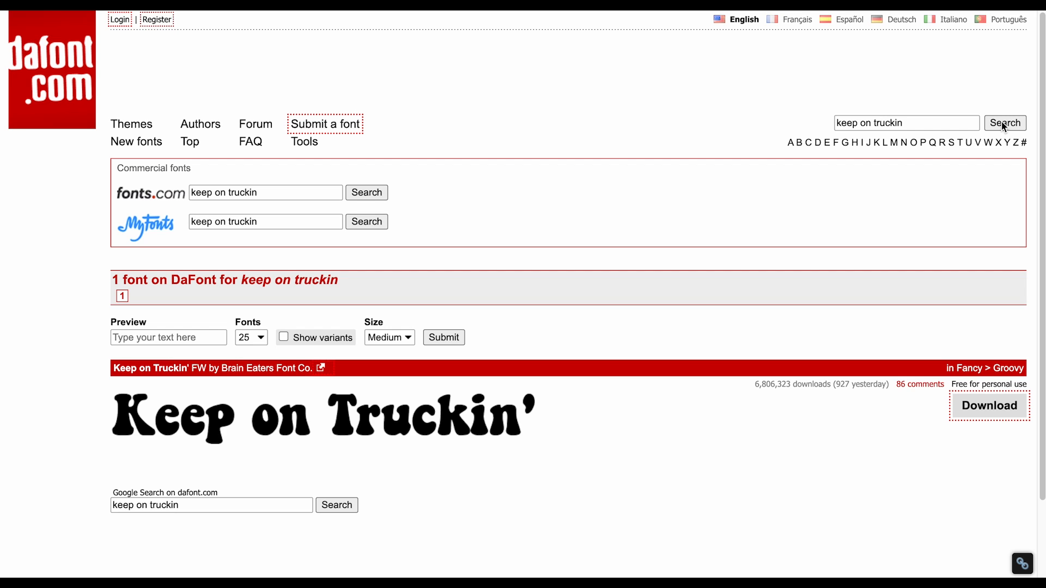
{"action": "left_click", "coordinate": [201, 339]}
{"action": "type", "text": "Oli"}
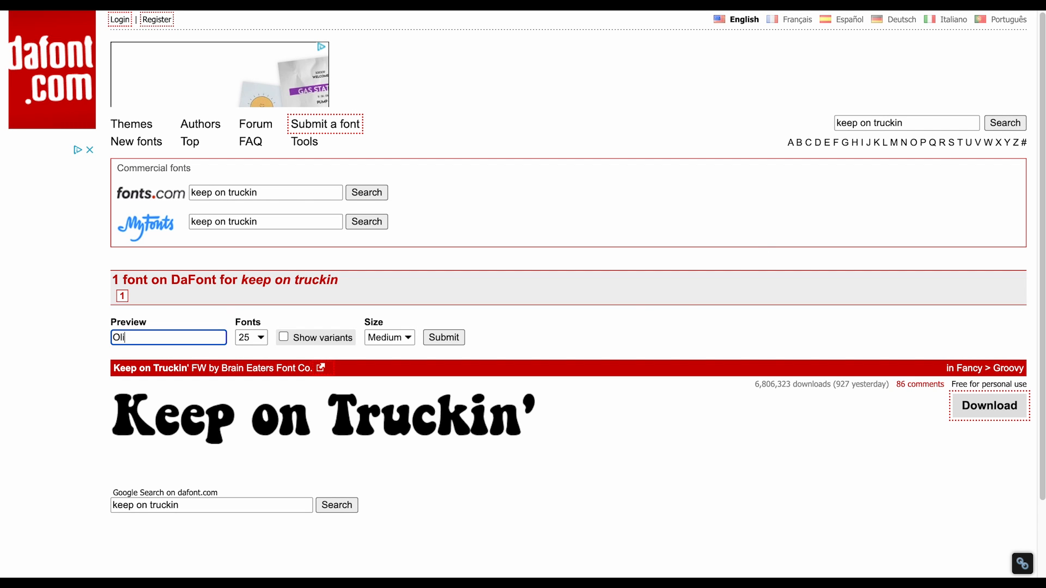
{"action": "type", "text": "via"}
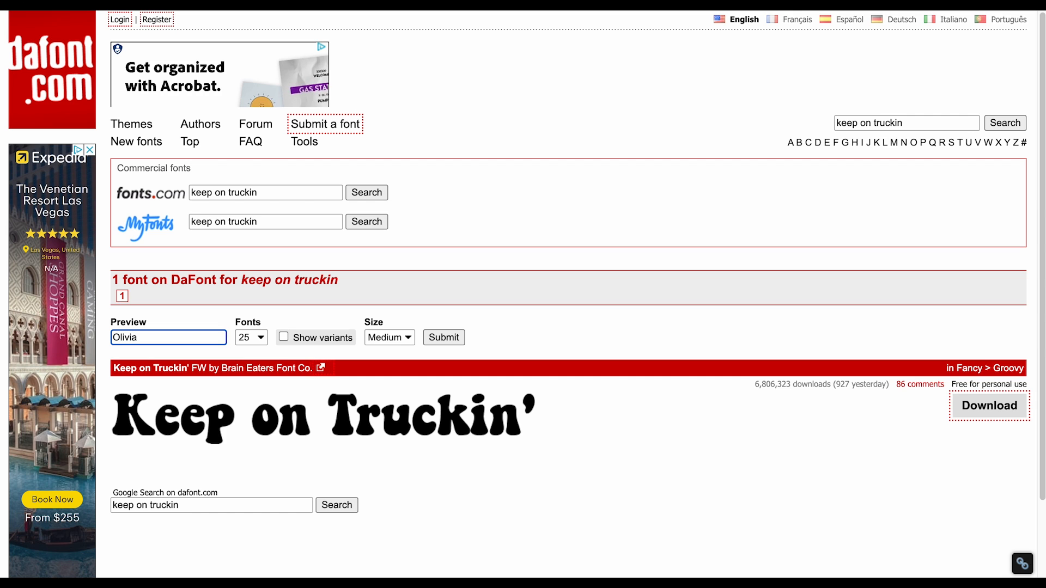
{"action": "left_click", "coordinate": [435, 339]}
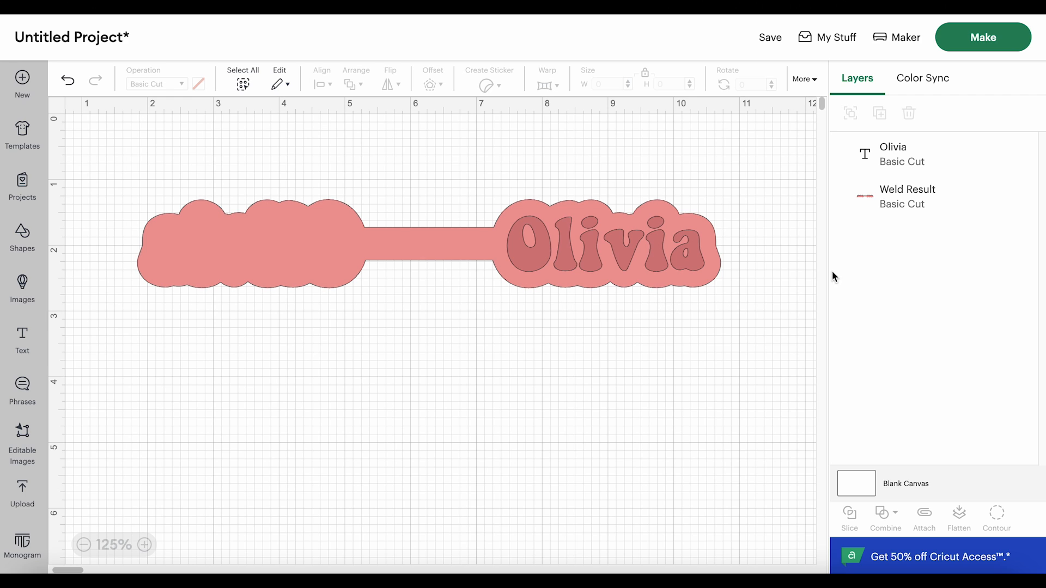
Step: In Cricut Design Space, hide both existing layers, the name text and the Weld Result
{"action": "mouse_move", "coordinate": [1000, 158]}
{"action": "left_click_drag", "start_coordinate": [110, 182], "coordinate": [809, 319]}
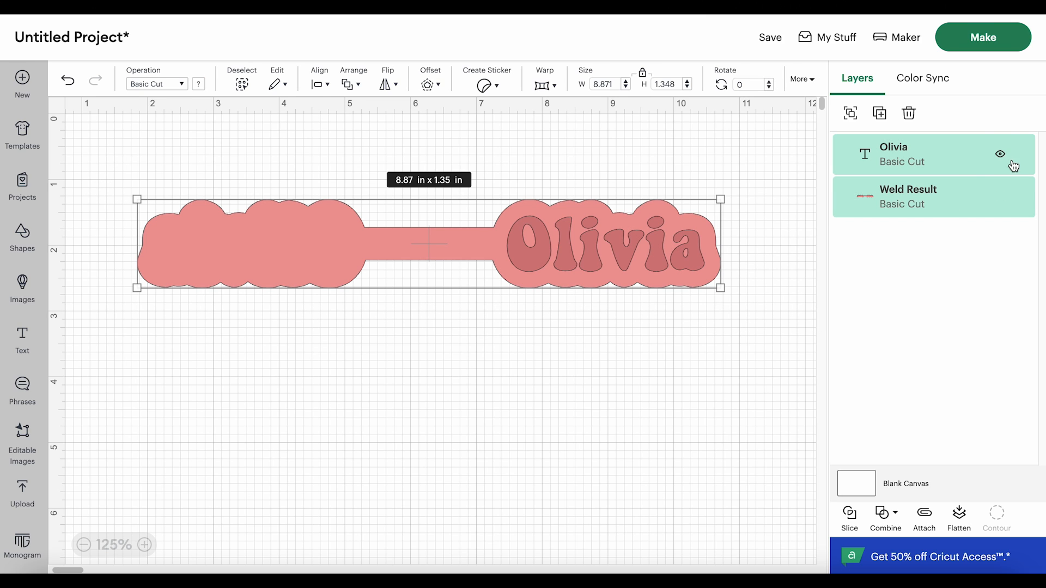
{"action": "left_click", "coordinate": [1001, 157]}
{"action": "left_click", "coordinate": [1000, 197]}
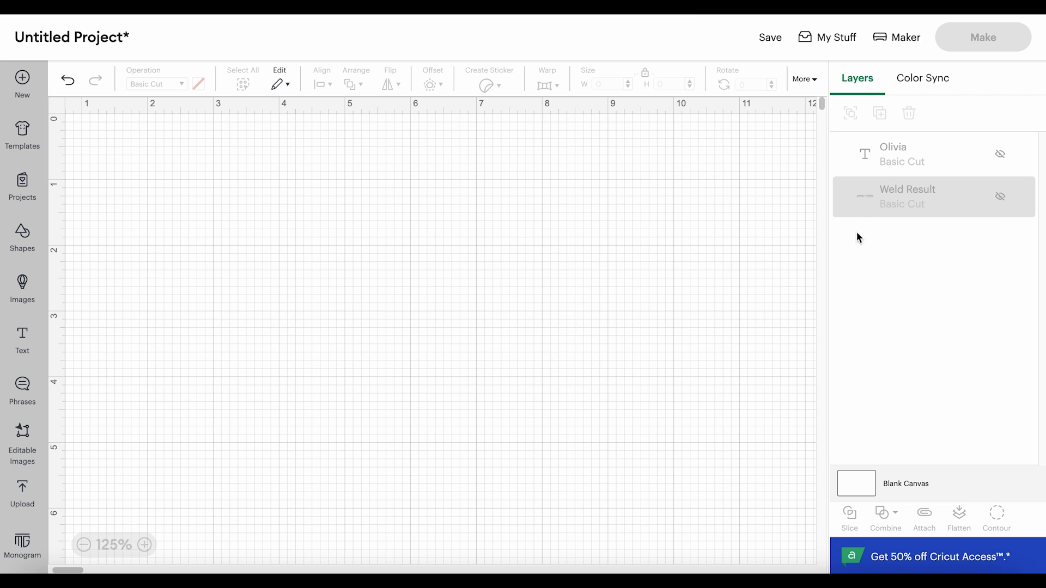
Step: Add a new text object near the canvas centre containing the same first name as the hidden text layer
{"action": "left_click", "coordinate": [20, 345]}
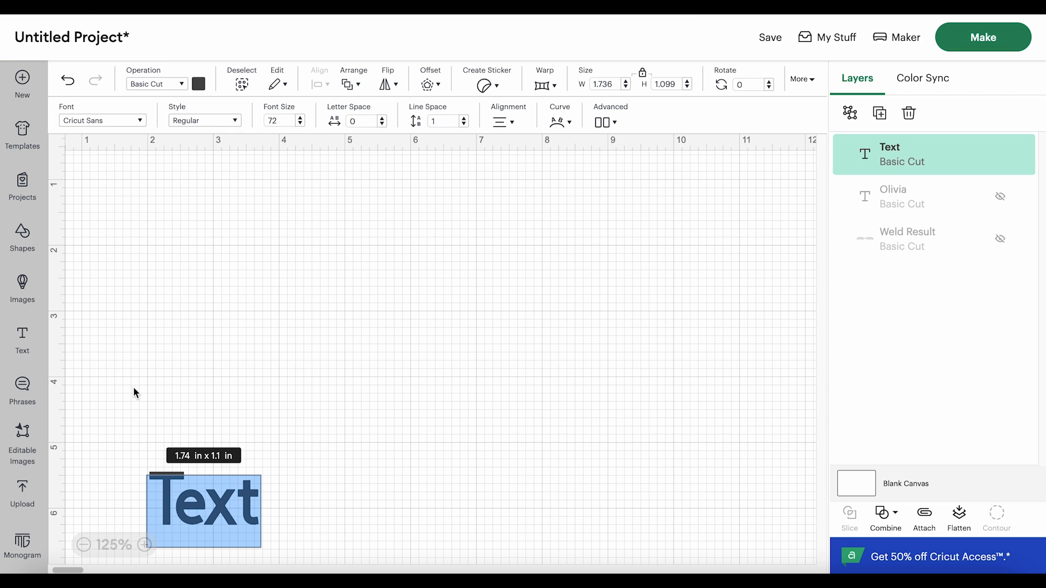
{"action": "left_click", "coordinate": [259, 474]}
{"action": "left_click_drag", "start_coordinate": [228, 510], "coordinate": [440, 414]}
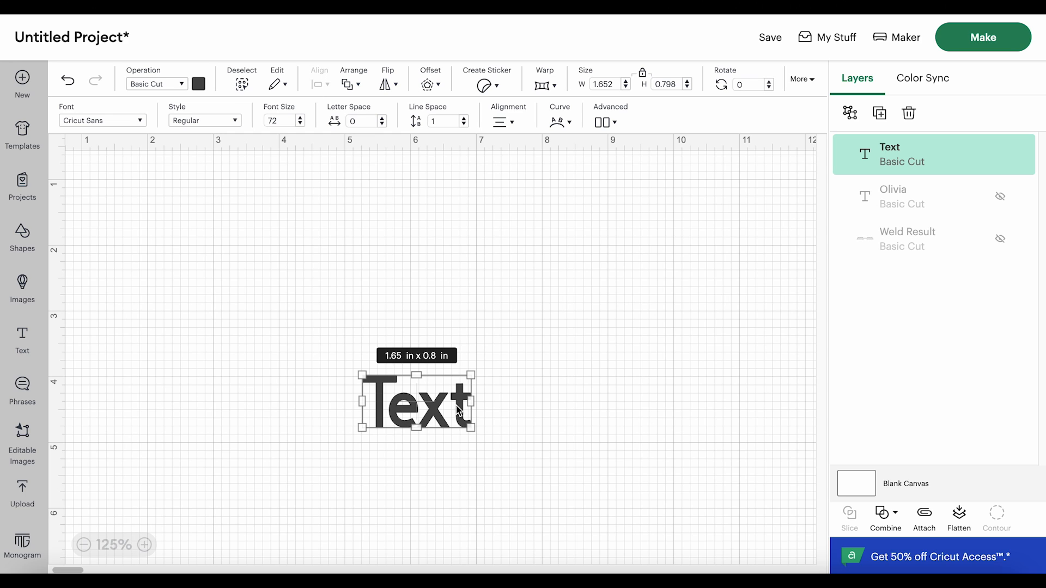
{"action": "double_click", "coordinate": [435, 410]}
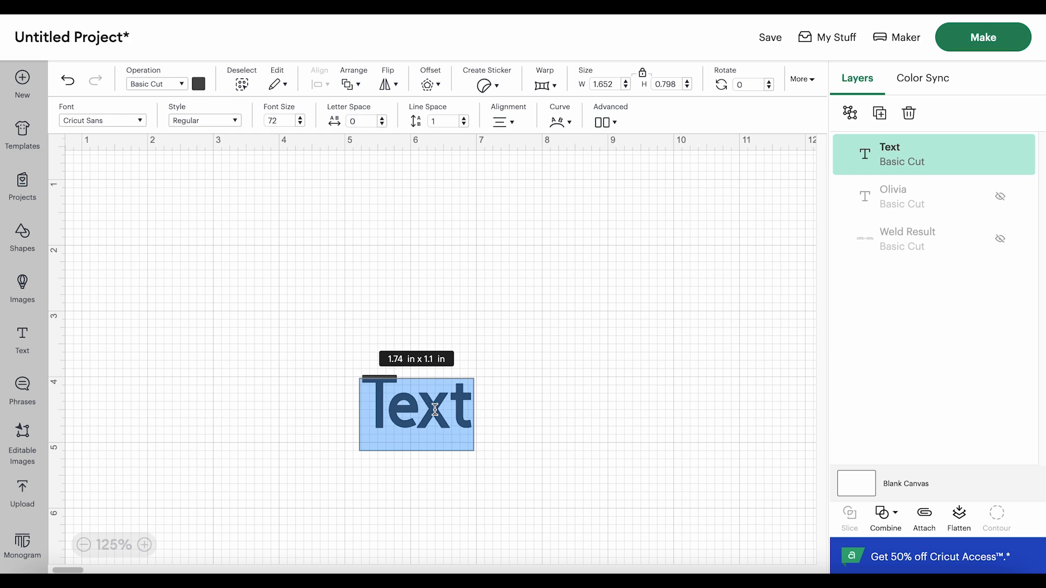
{"action": "type", "text": "Oli"}
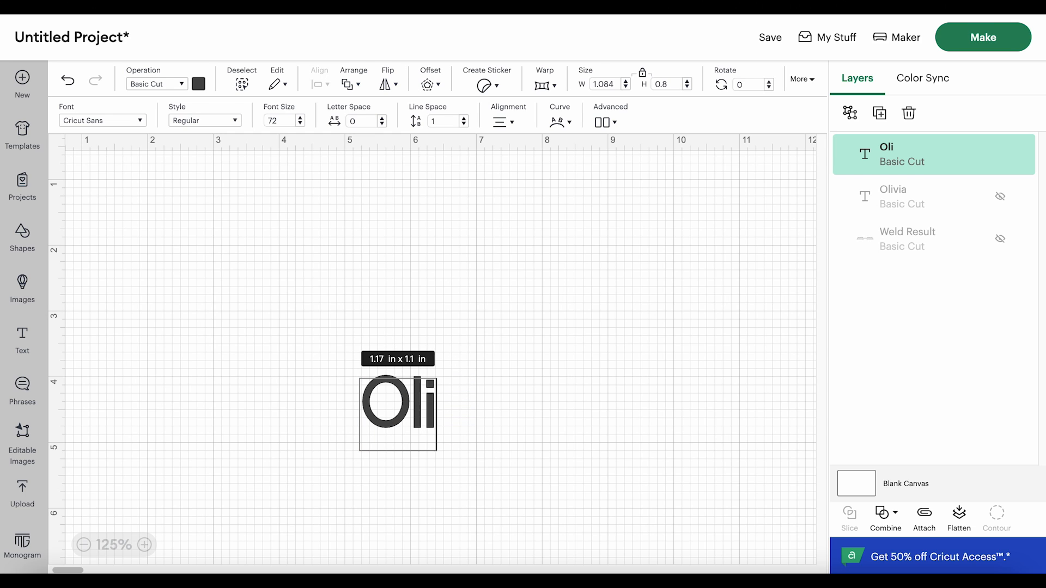
{"action": "type", "text": "via"}
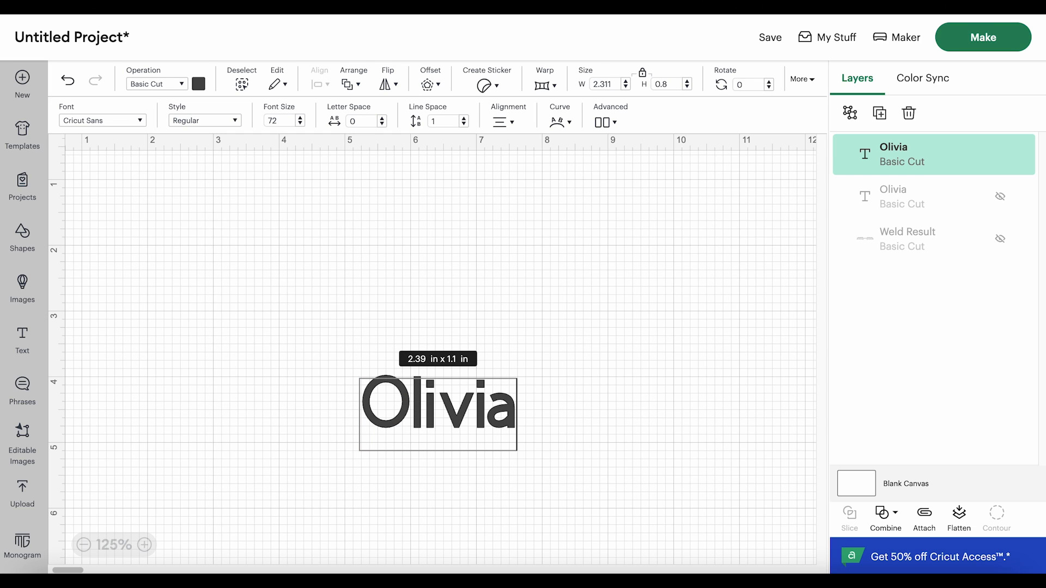
{"action": "left_click", "coordinate": [640, 438]}
{"action": "left_click", "coordinate": [551, 413]}
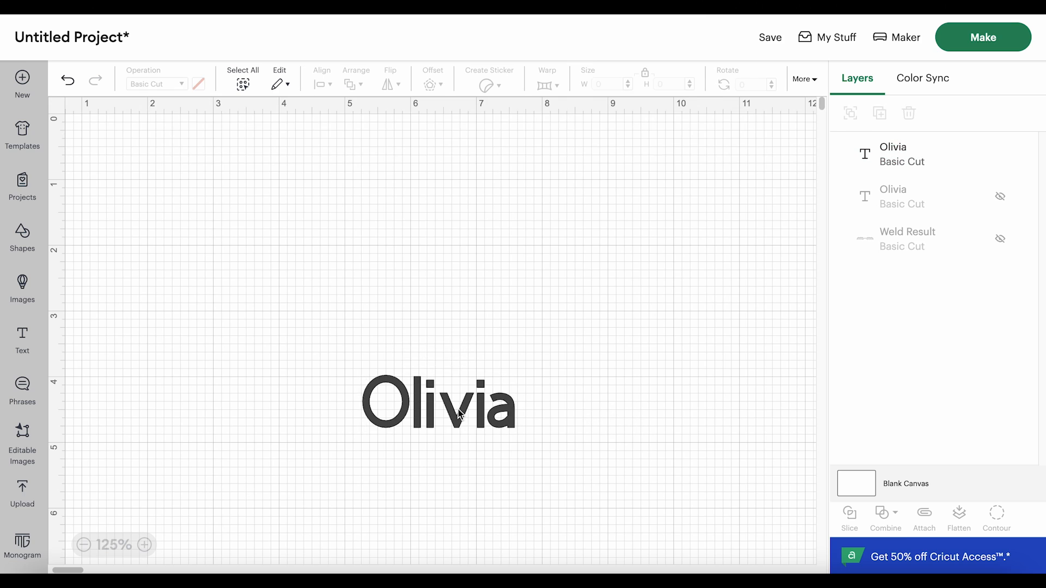
Step: Change the new name text's font to the system font Keep on Truckin
{"action": "double_click", "coordinate": [458, 409]}
{"action": "left_click", "coordinate": [140, 121]}
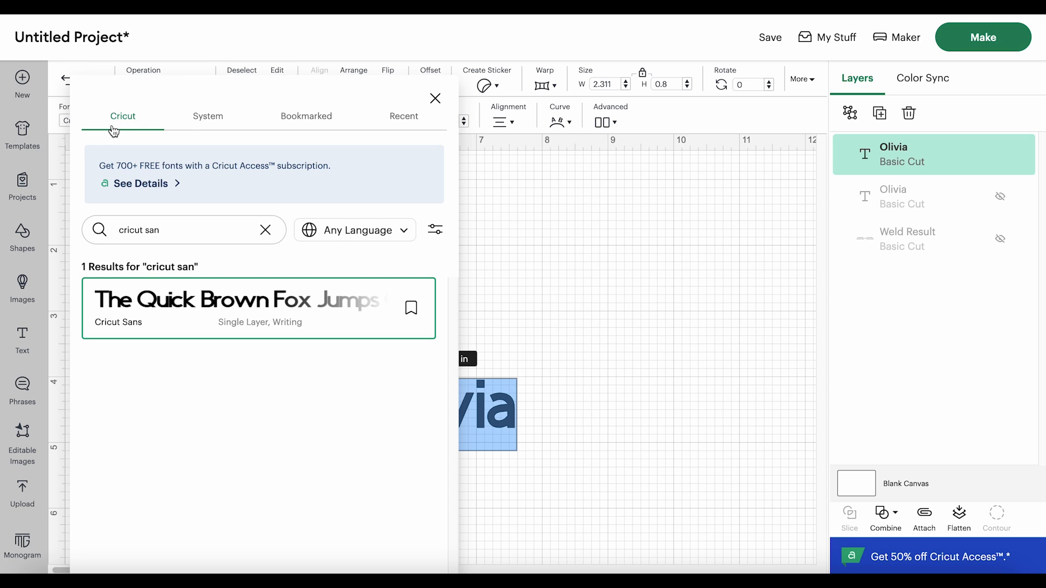
{"action": "left_click", "coordinate": [213, 125]}
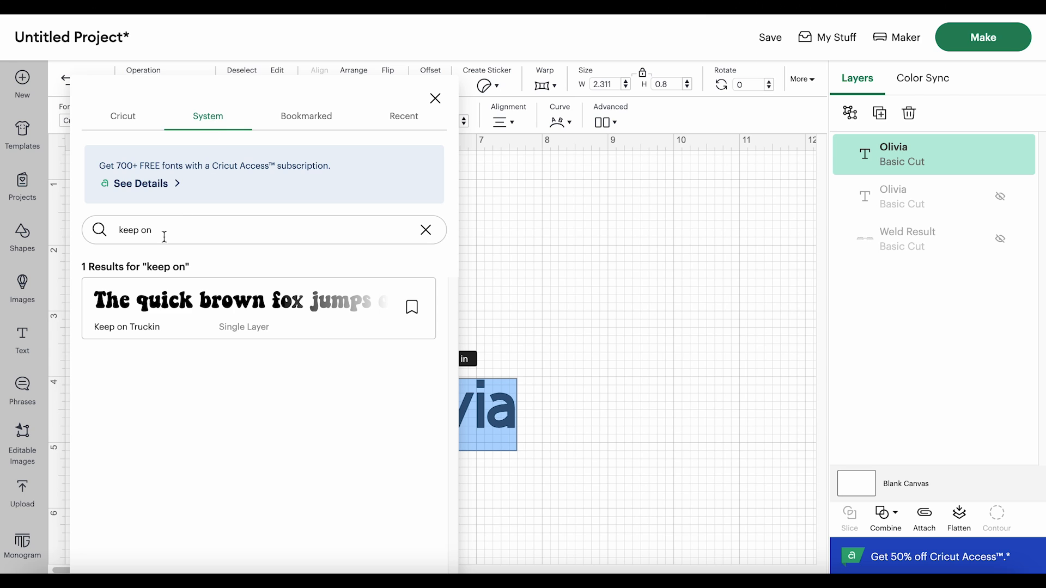
{"action": "left_click", "coordinate": [186, 319]}
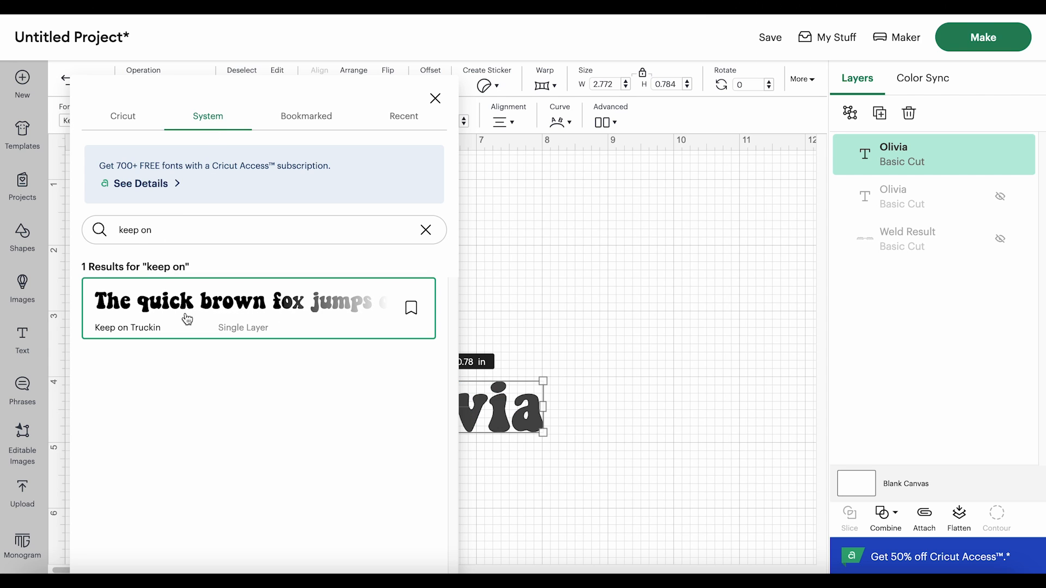
{"action": "left_click", "coordinate": [436, 99]}
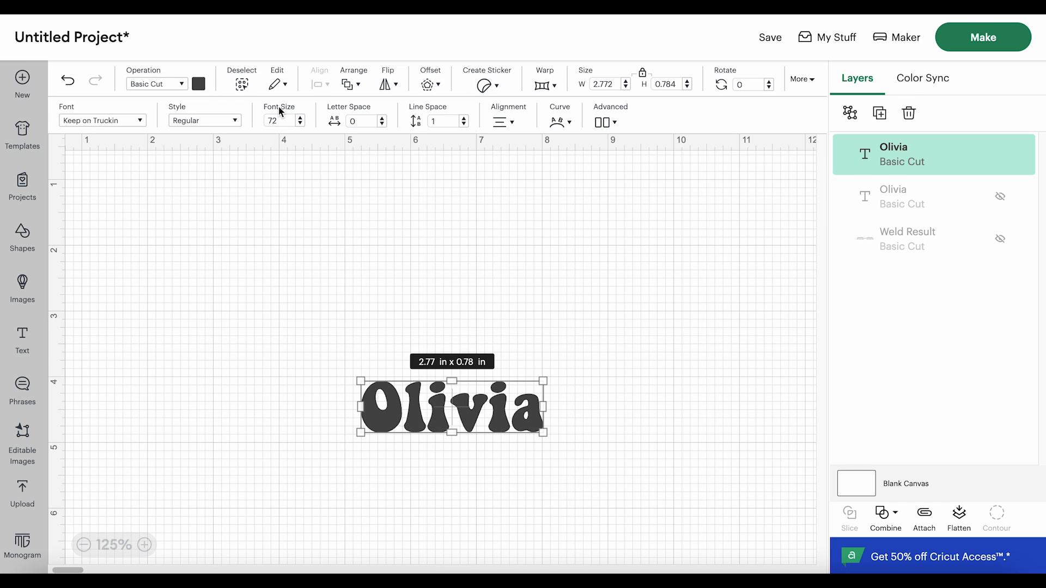
Step: Recolour the name text with the darker pink already used among the project's material colors
{"action": "left_click", "coordinate": [200, 85]}
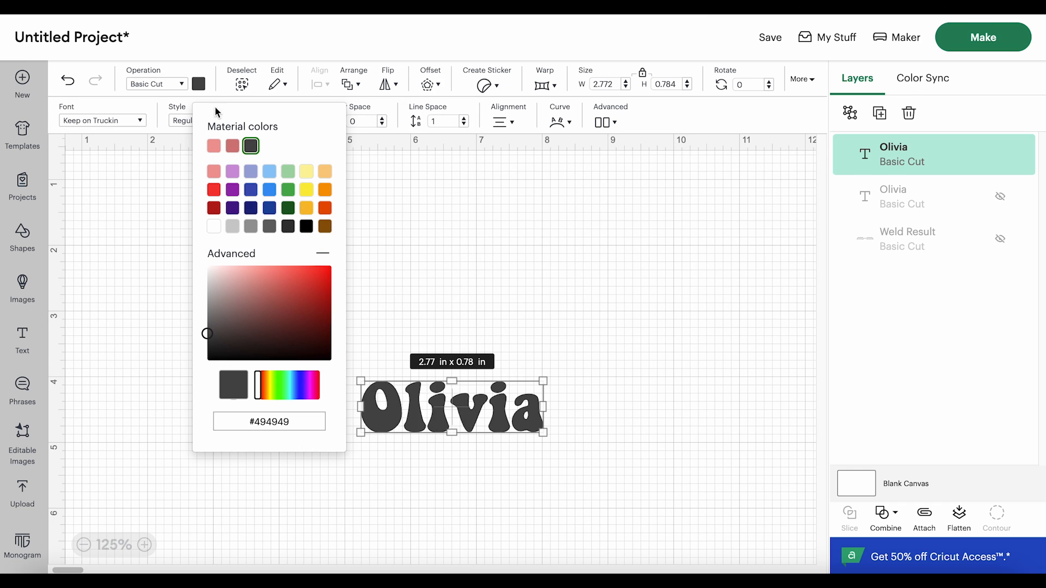
{"action": "left_click", "coordinate": [233, 146]}
{"action": "left_click", "coordinate": [588, 385]}
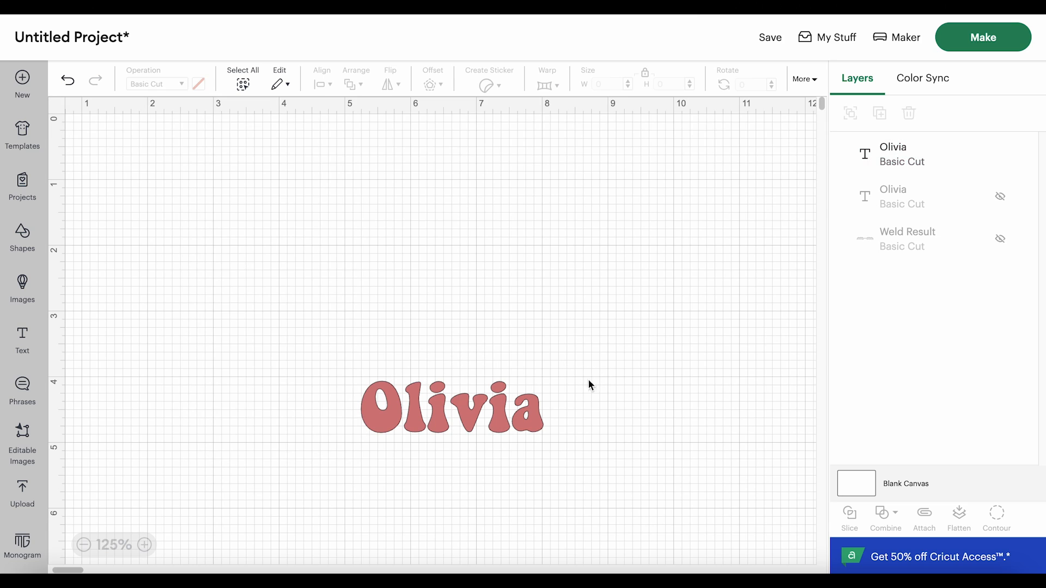
Step: Set the name text's width to 3 in with the proportions locked
{"action": "left_click", "coordinate": [468, 422]}
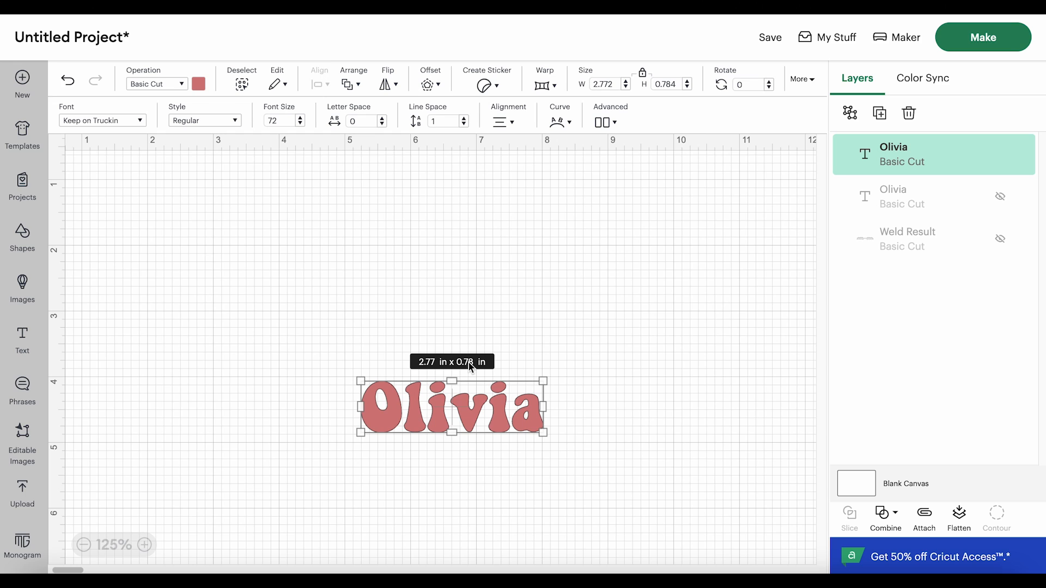
{"action": "left_click", "coordinate": [599, 83]}
{"action": "type", "text": "3"}
{"action": "key", "text": "Return"}
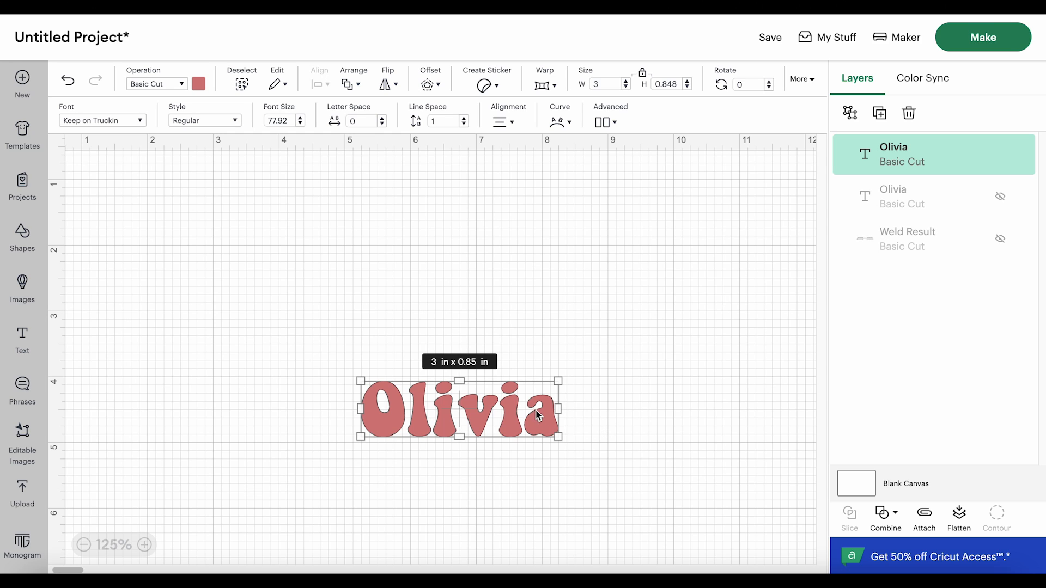
Step: Create a welded offset around the name at a distance of about 0.083 in with rounded corners
{"action": "left_click", "coordinate": [429, 88]}
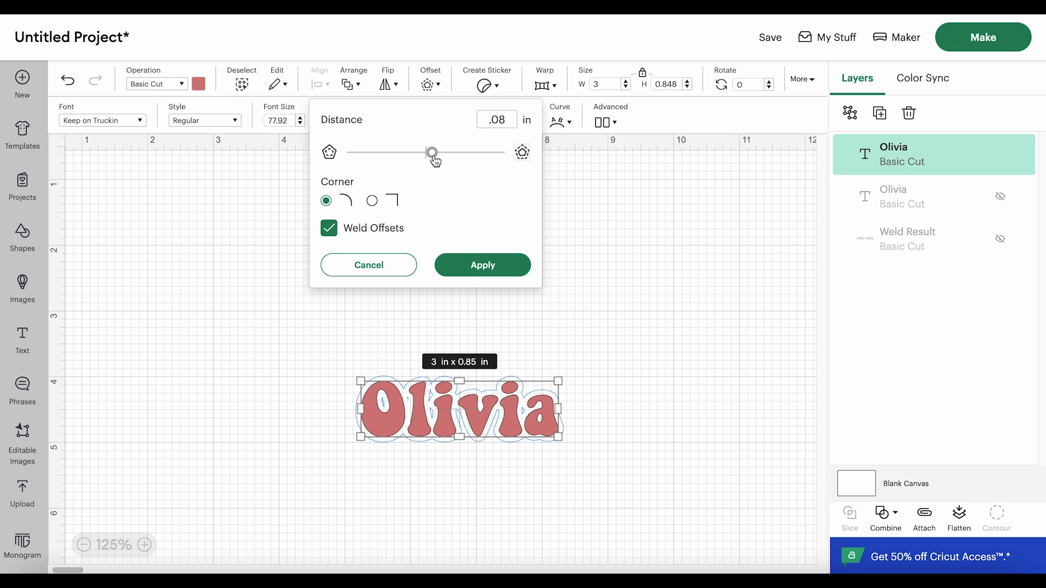
{"action": "mouse_move", "coordinate": [432, 153]}
{"action": "left_mouse_down"}
{"action": "mouse_move", "coordinate": [446, 159]}
{"action": "mouse_move", "coordinate": [434, 159]}
{"action": "left_mouse_up"}
{"action": "left_click", "coordinate": [473, 266]}
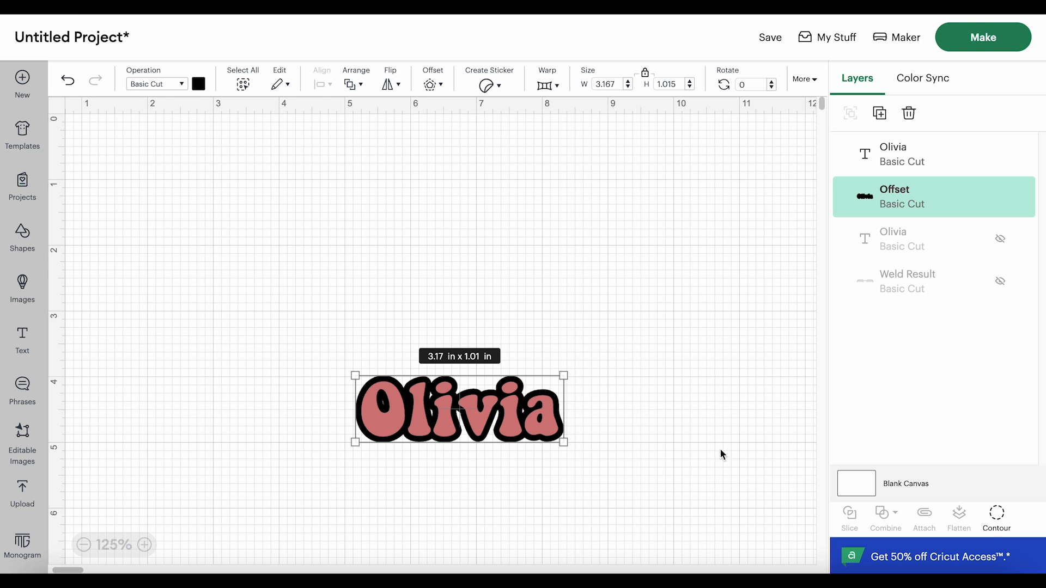
Step: Hide the four small inner contours of the offset shape with Contour
{"action": "left_click", "coordinate": [998, 516]}
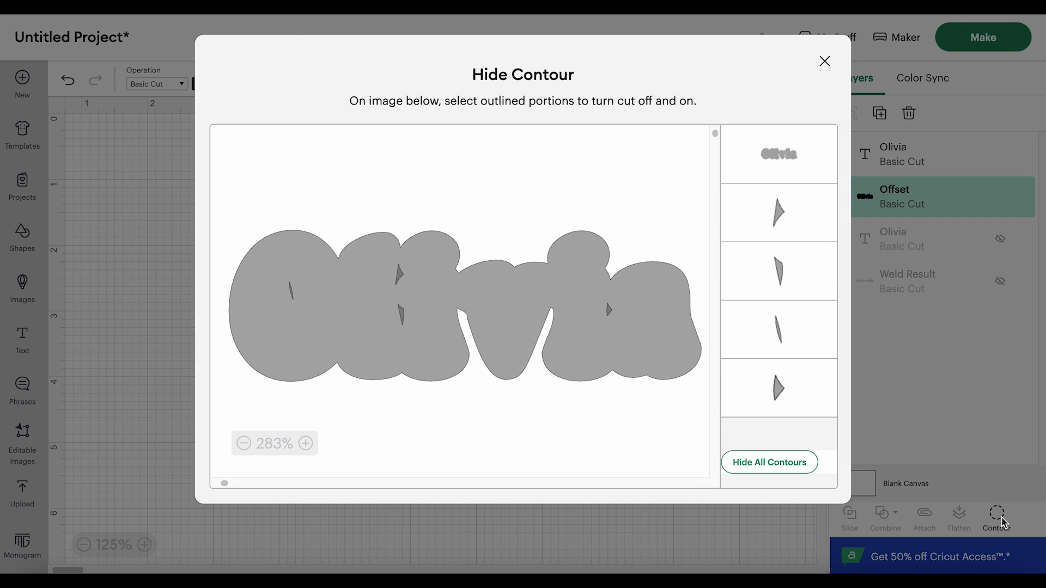
{"action": "left_click", "coordinate": [785, 220]}
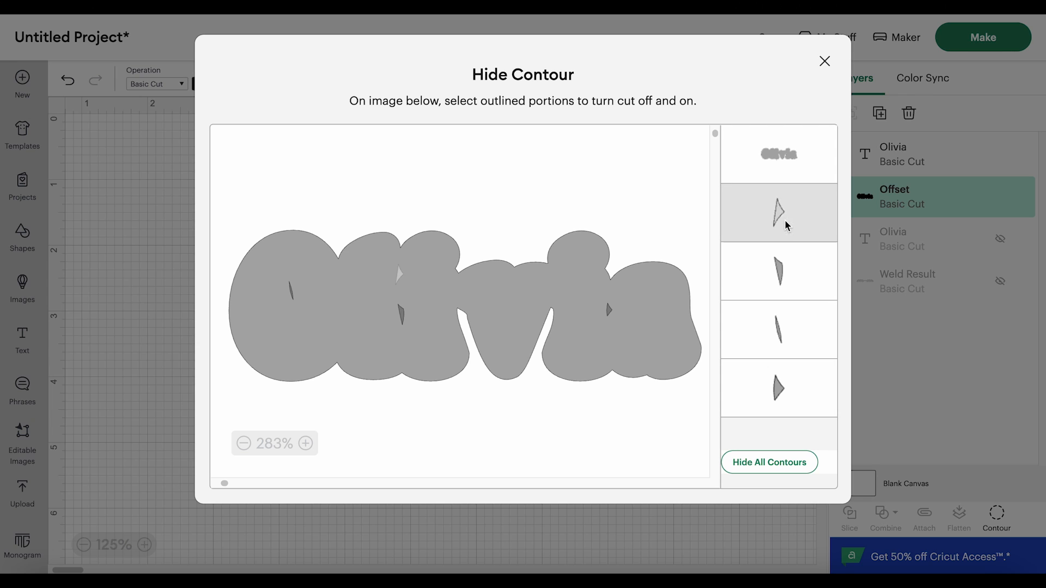
{"action": "left_click", "coordinate": [781, 275]}
{"action": "left_click", "coordinate": [777, 339]}
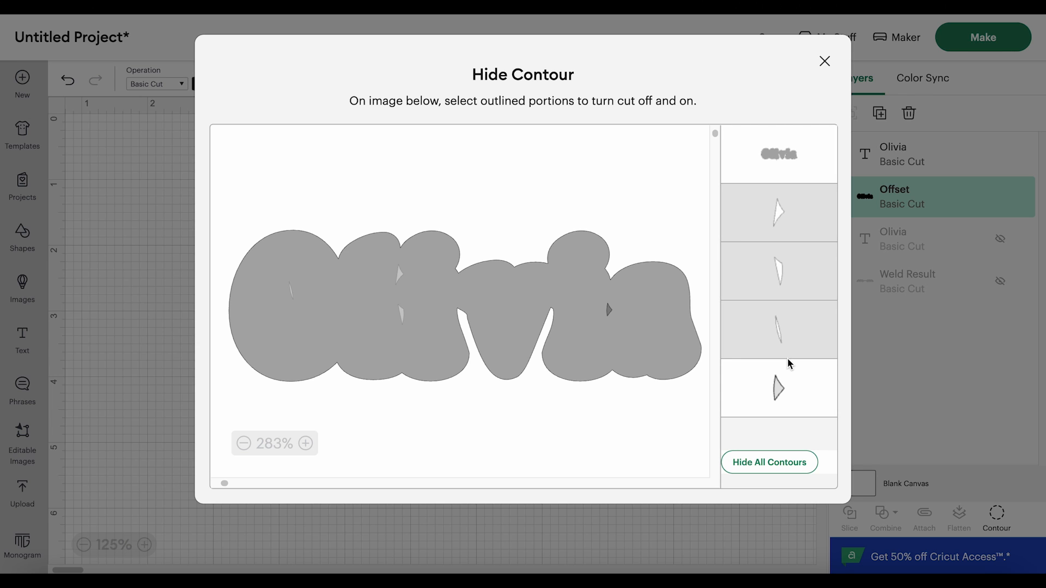
{"action": "left_click", "coordinate": [779, 388]}
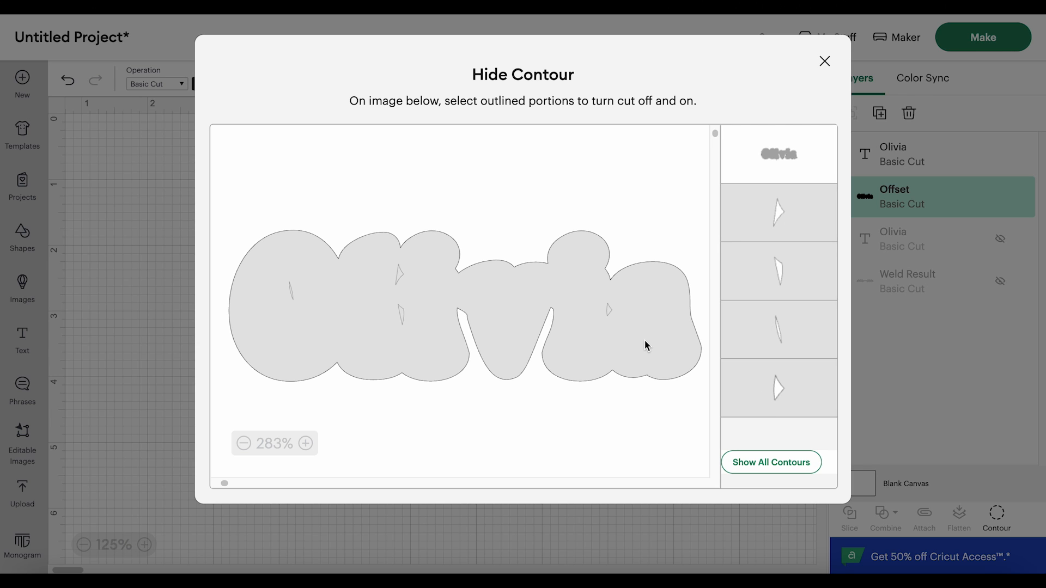
{"action": "left_click", "coordinate": [775, 343]}
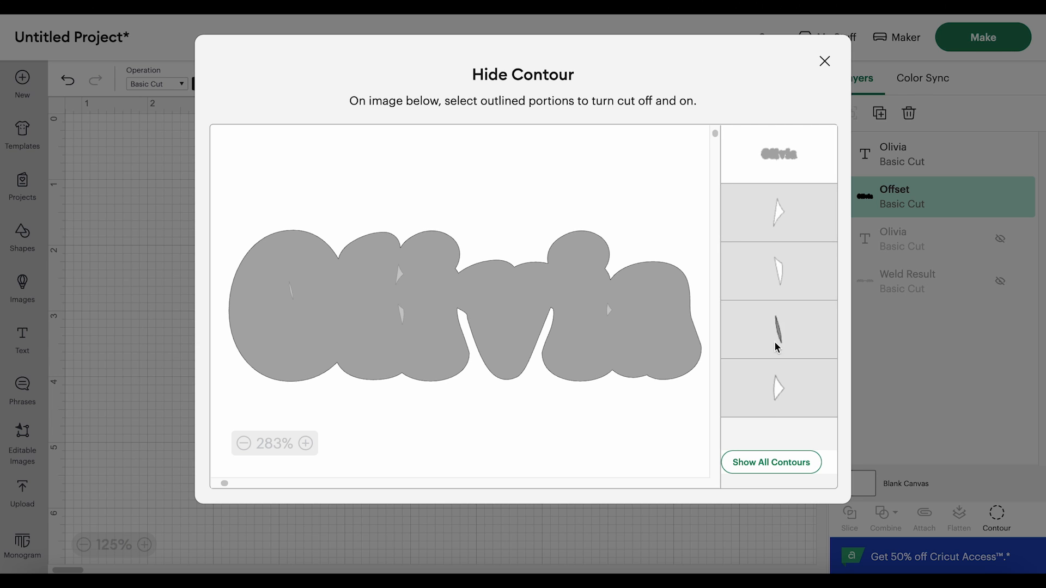
{"action": "left_click", "coordinate": [825, 60]}
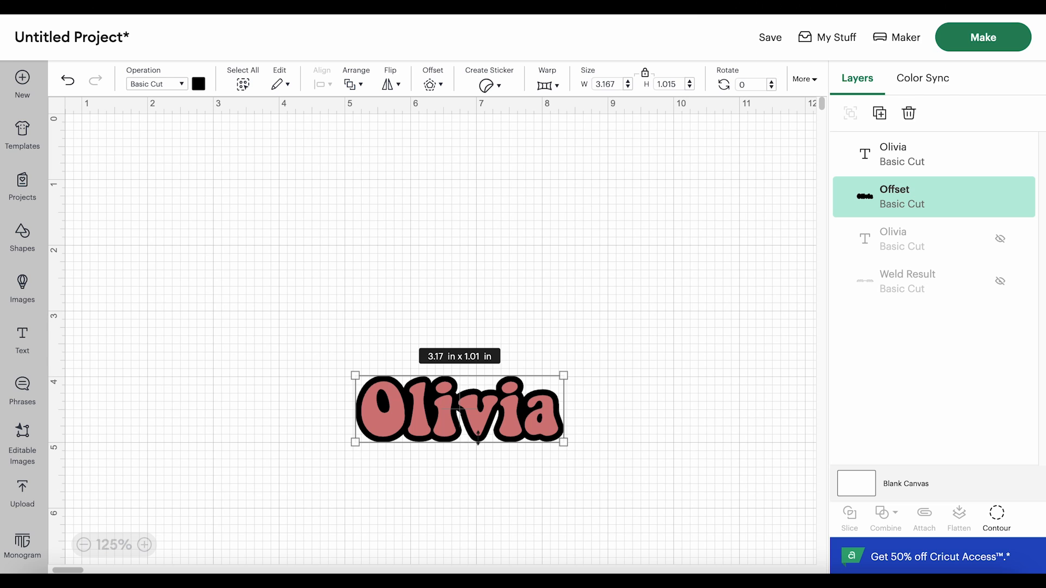
Step: Undo the contour change and the narrow offset around the name
{"action": "left_click", "coordinate": [69, 82]}
{"action": "left_click", "coordinate": [69, 82]}
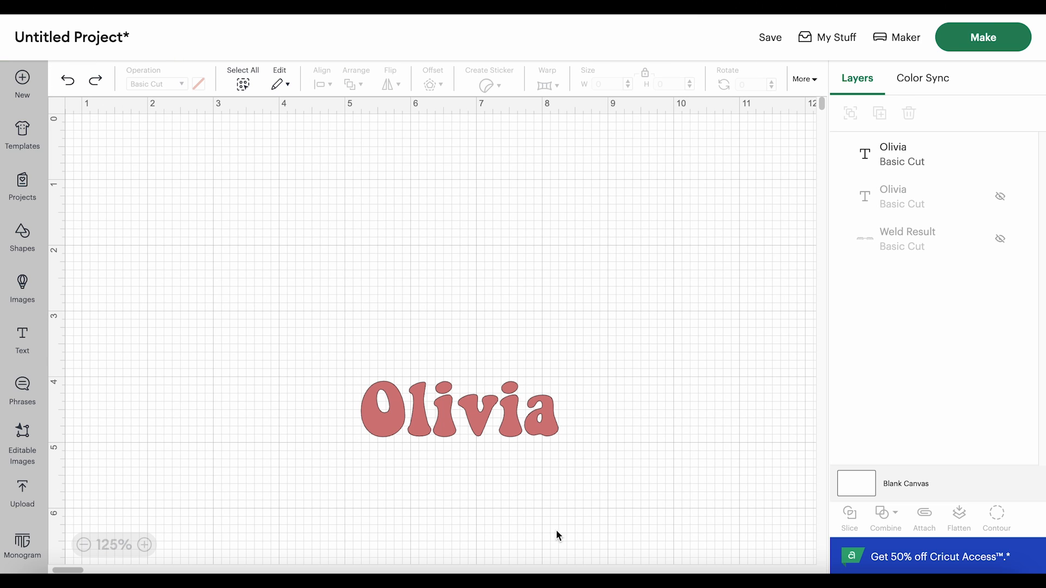
Step: Create a welded offset around the name at a distance of 0.181 in with rounded corners
{"action": "left_click", "coordinate": [486, 433]}
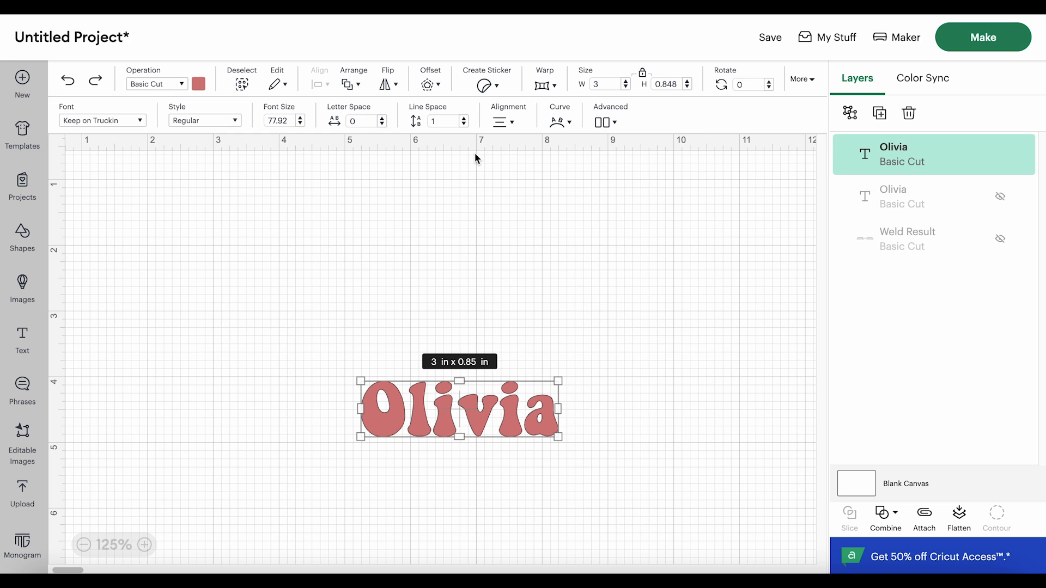
{"action": "left_click", "coordinate": [428, 85]}
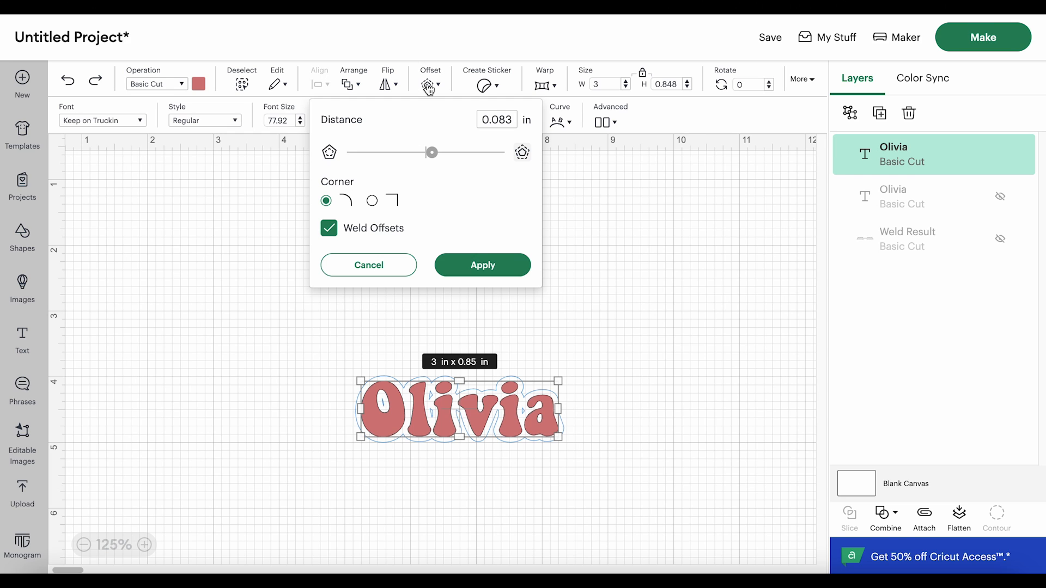
{"action": "left_click", "coordinate": [432, 153]}
{"action": "left_click_drag", "start_coordinate": [434, 155], "coordinate": [440, 158]}
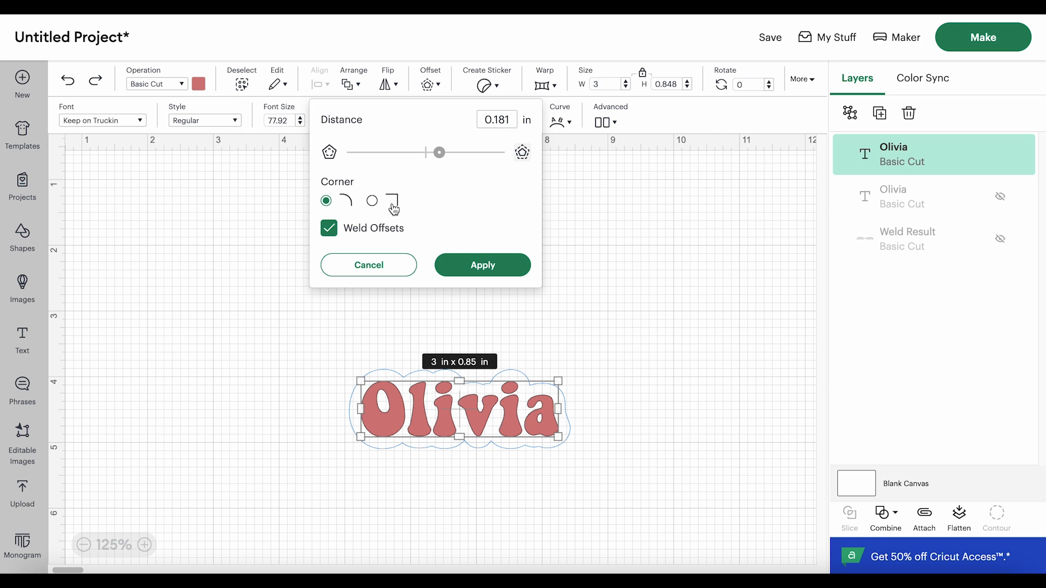
{"action": "left_click", "coordinate": [373, 203]}
{"action": "left_click", "coordinate": [327, 202]}
{"action": "left_click", "coordinate": [485, 267]}
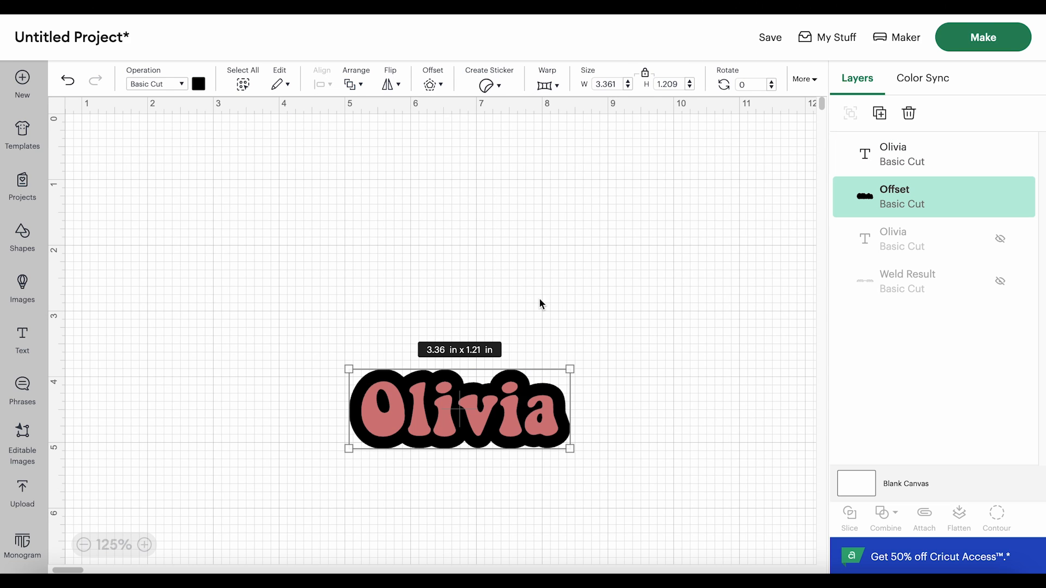
Step: Recolour the offset shape with the lighter pink already used among the project's material colors
{"action": "left_click", "coordinate": [199, 85]}
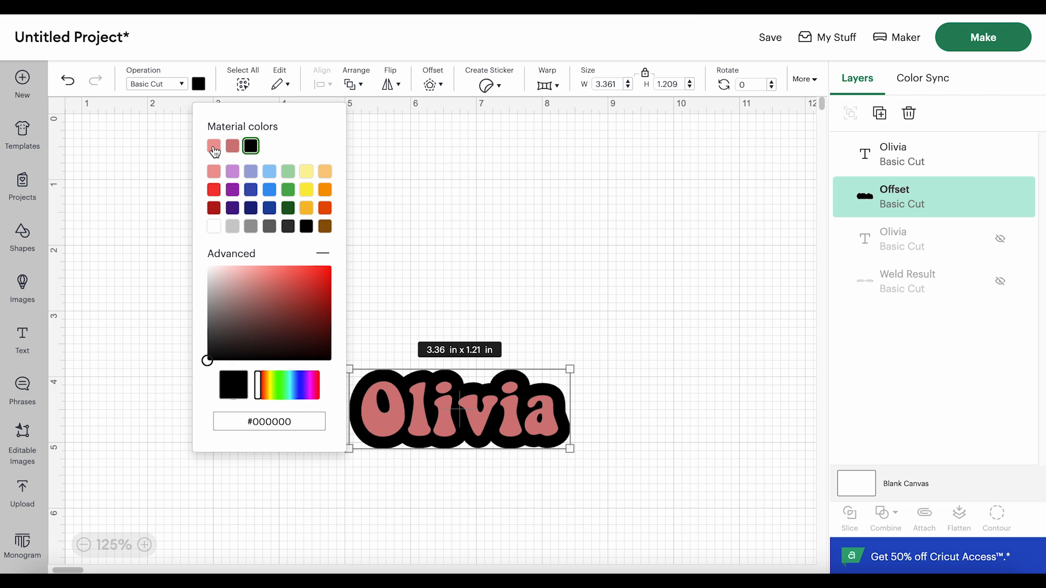
{"action": "left_click", "coordinate": [213, 146]}
{"action": "left_click", "coordinate": [560, 266]}
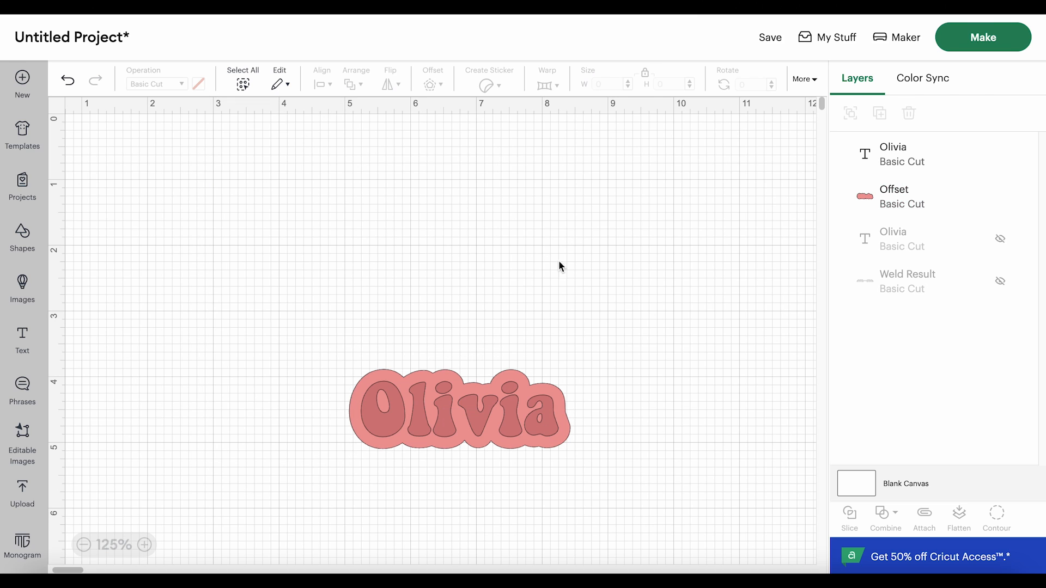
Step: Move the name and its offset together up and across the canvas, leaving room for a second shape beside them
{"action": "left_click_drag", "start_coordinate": [323, 333], "coordinate": [605, 468]}
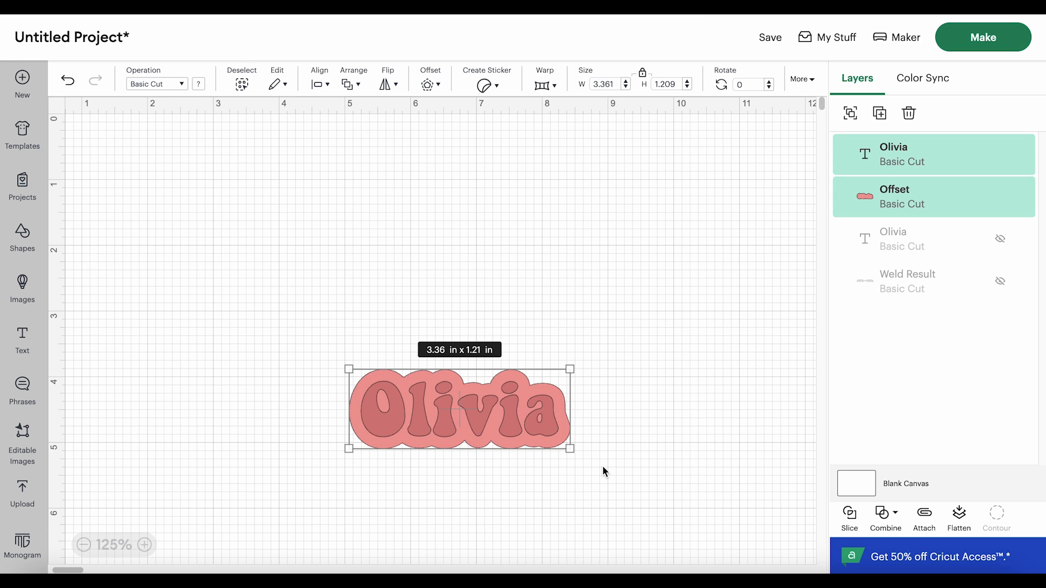
{"action": "left_click", "coordinate": [476, 433]}
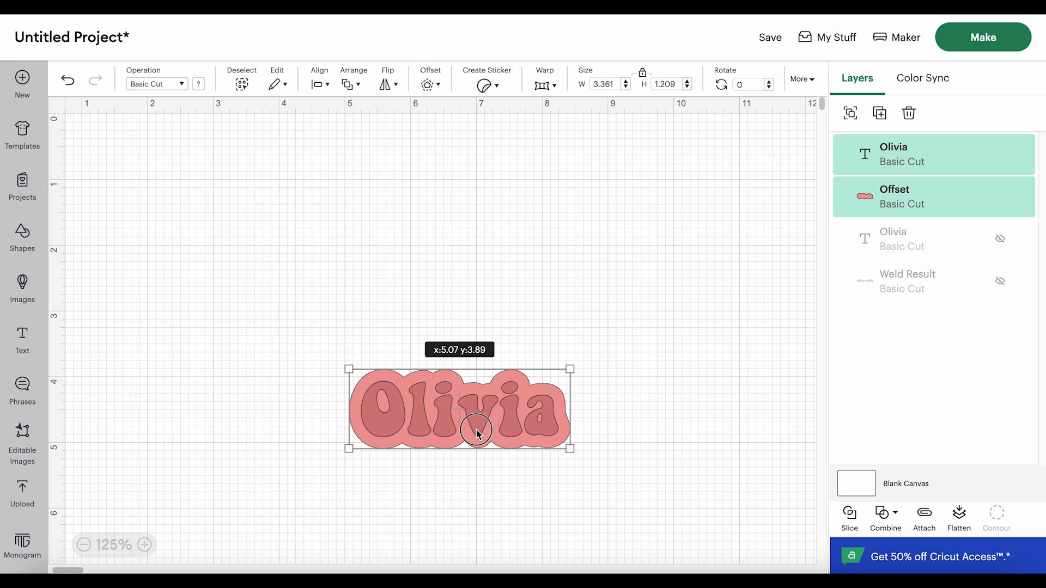
{"action": "left_click_drag", "start_coordinate": [476, 434], "coordinate": [622, 281]}
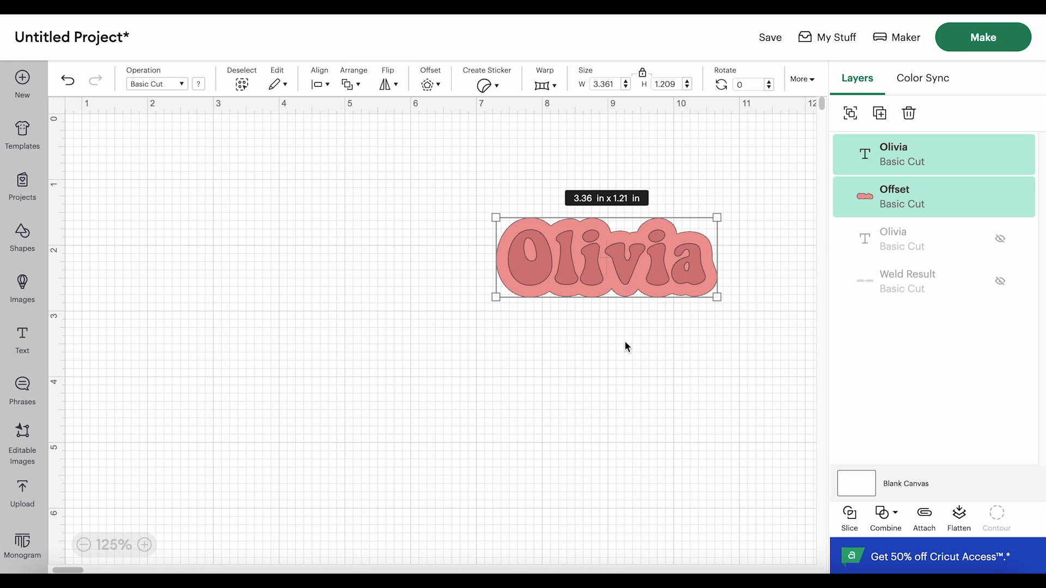
{"action": "left_click", "coordinate": [616, 391]}
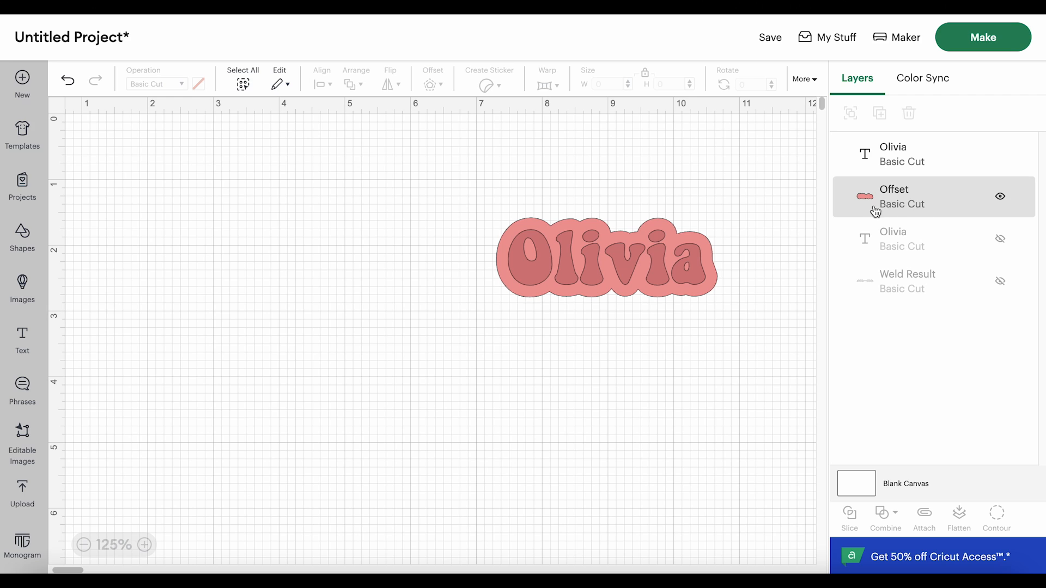
Step: Duplicate the offset shape, place the copy level with the original on the name's left side, and flip it horizontally
{"action": "left_click", "coordinate": [648, 223]}
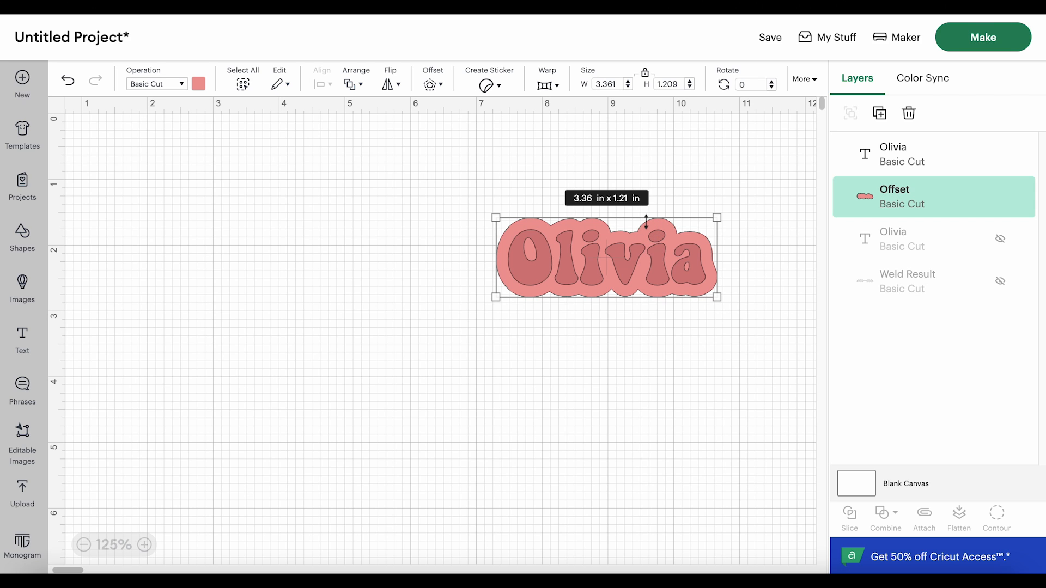
{"action": "left_click", "coordinate": [879, 113]}
{"action": "left_click_drag", "start_coordinate": [275, 203], "coordinate": [295, 253]}
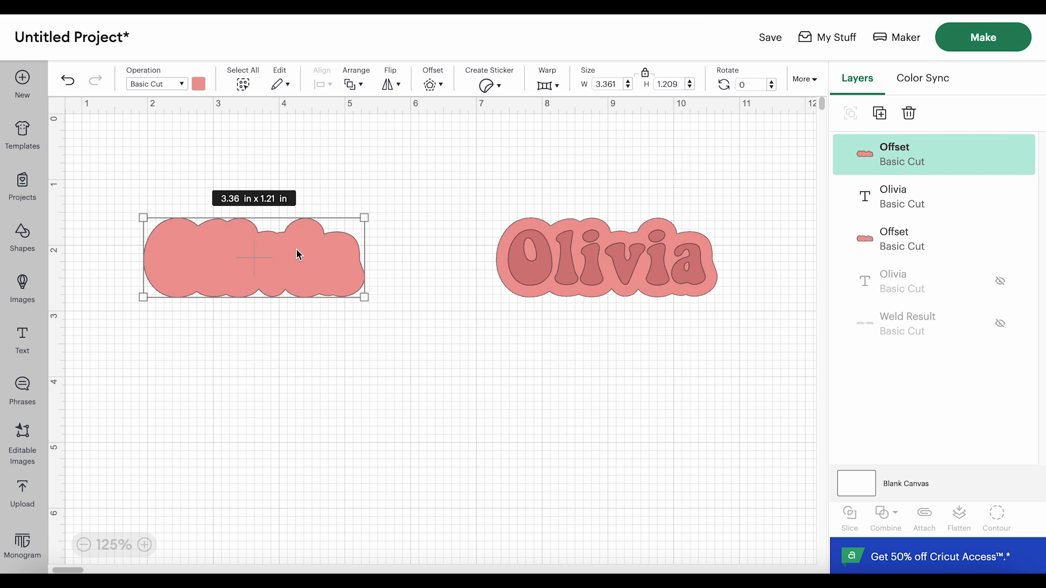
{"action": "left_click", "coordinate": [391, 85]}
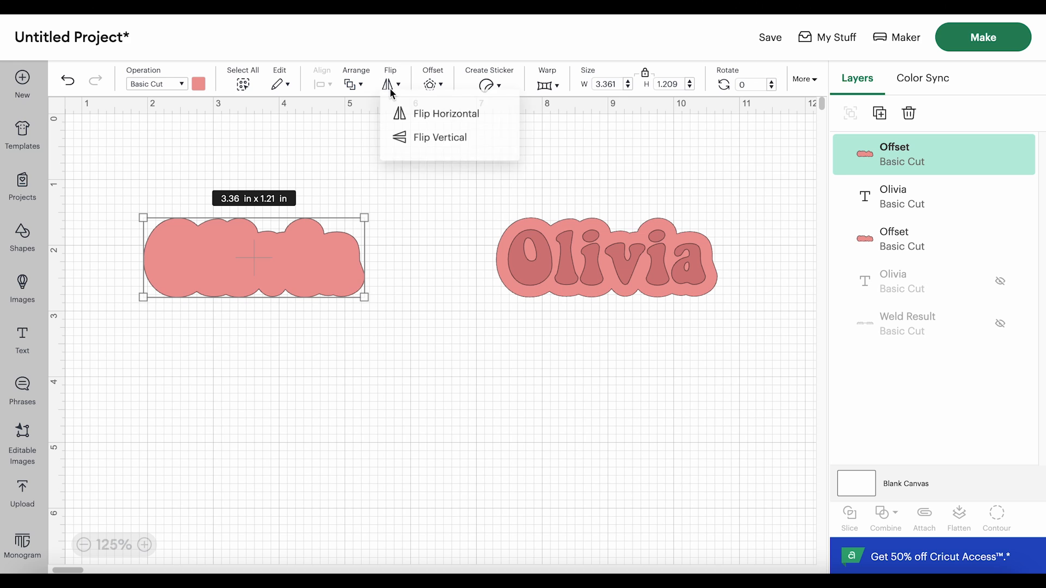
{"action": "left_click", "coordinate": [428, 121]}
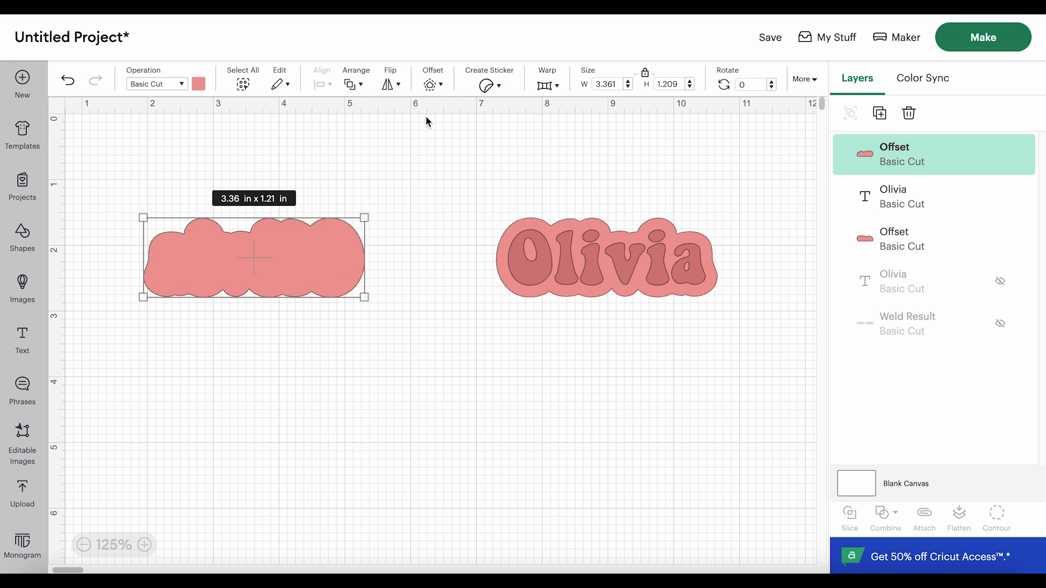
{"action": "left_click", "coordinate": [440, 255]}
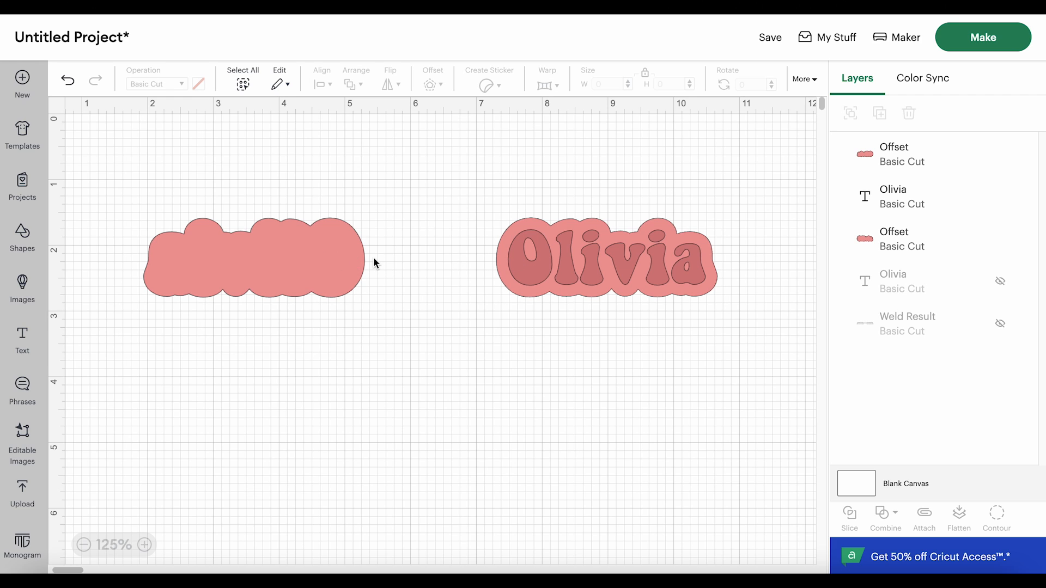
Step: Add a square with unlocked proportions and set its height to 0.5 in, keeping the 2 in width
{"action": "left_click", "coordinate": [22, 242]}
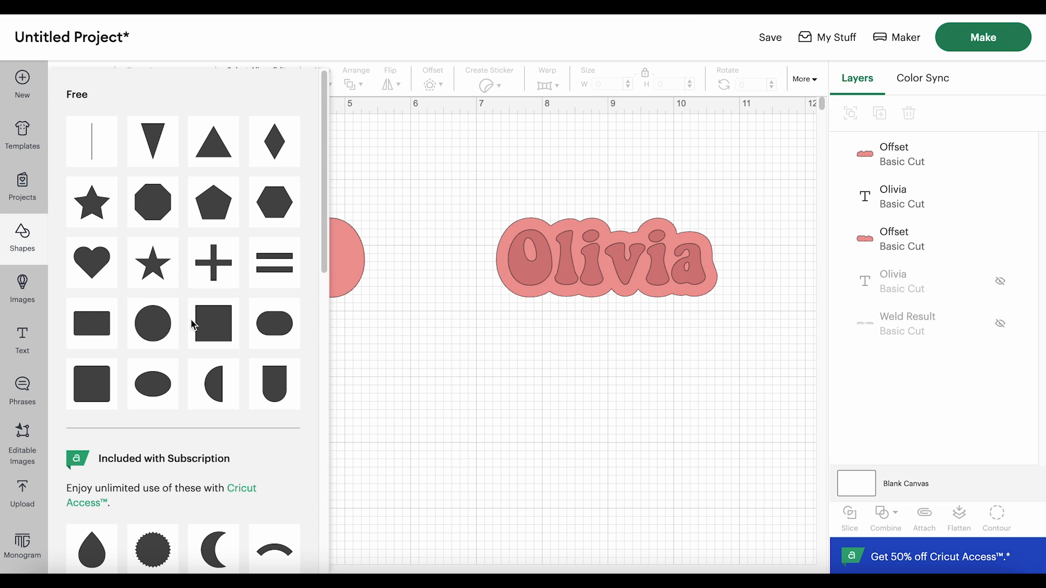
{"action": "left_click", "coordinate": [212, 326]}
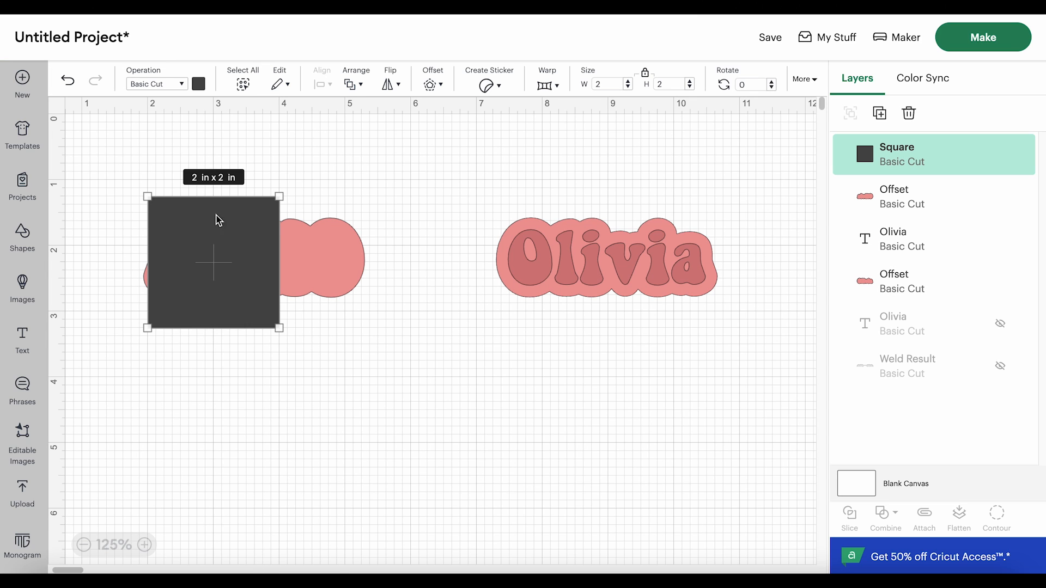
{"action": "left_click", "coordinate": [646, 79]}
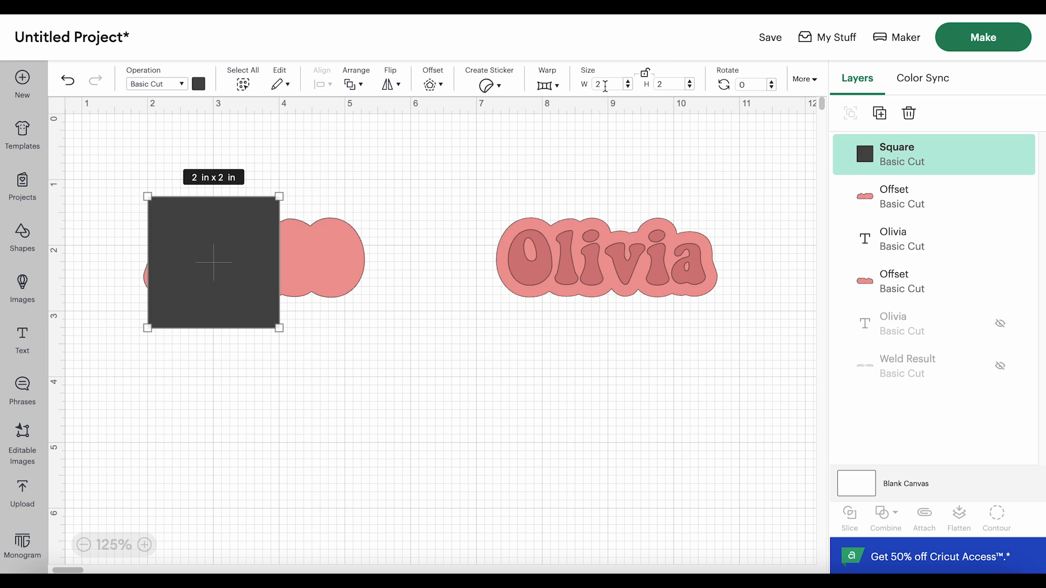
{"action": "left_click", "coordinate": [670, 83]}
{"action": "key", "text": "BackSpace"}
{"action": "type", "text": ".5"}
{"action": "key", "text": "Return"}
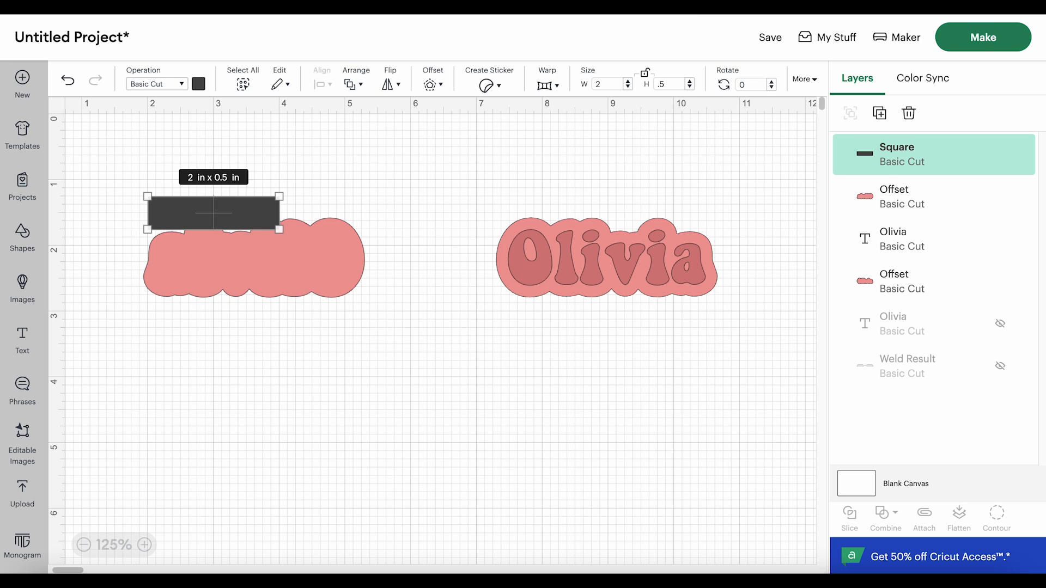
Step: Place the narrow bar between the two offset shapes, overlapping the name's offset, and recolour it with the project's lighter pink
{"action": "left_click", "coordinate": [444, 257]}
{"action": "left_click_drag", "start_coordinate": [276, 226], "coordinate": [279, 235]}
{"action": "left_click_drag", "start_coordinate": [437, 268], "coordinate": [470, 264]}
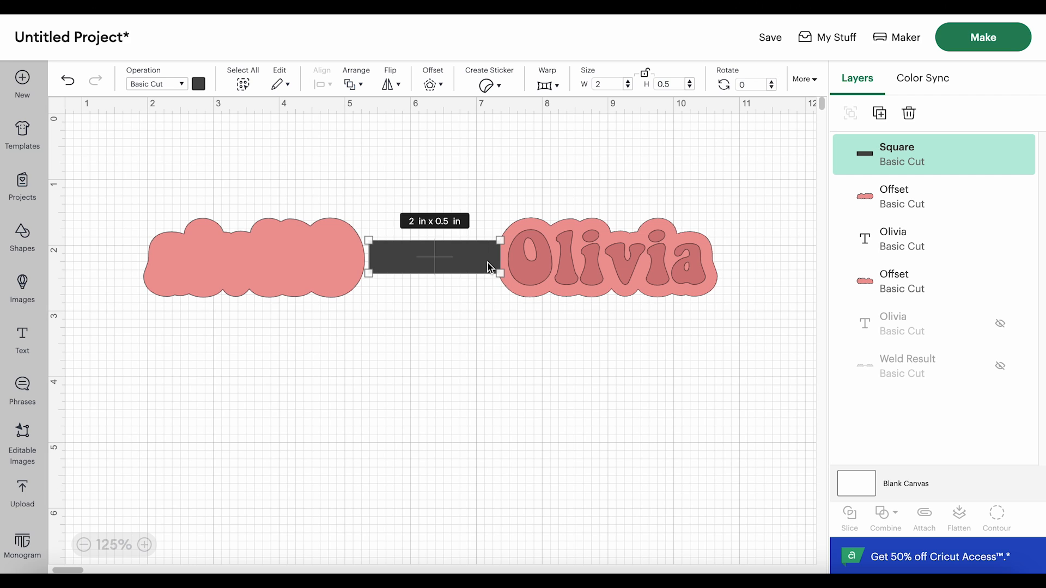
{"action": "left_click", "coordinate": [199, 84]}
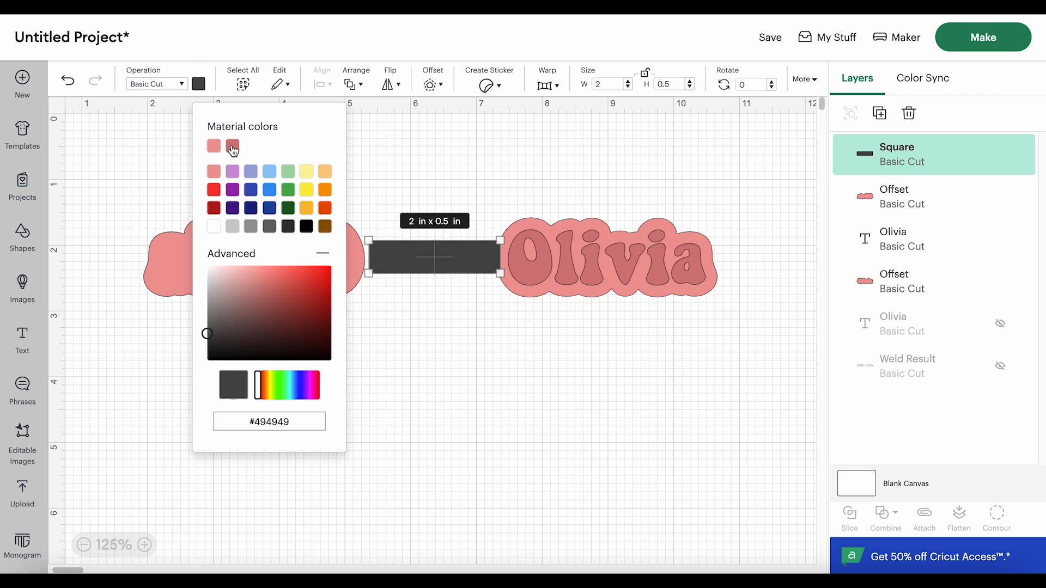
{"action": "left_click", "coordinate": [214, 146]}
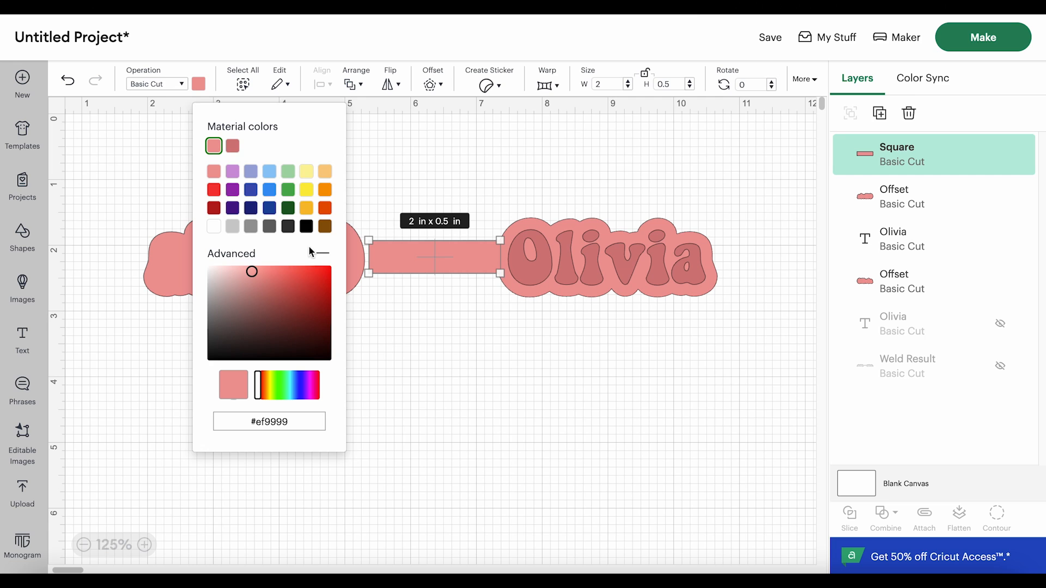
{"action": "left_click", "coordinate": [410, 351]}
{"action": "mouse_move", "coordinate": [425, 266]}
{"action": "left_mouse_down"}
{"action": "mouse_move", "coordinate": [414, 269]}
{"action": "mouse_move", "coordinate": [426, 270]}
{"action": "left_mouse_up"}
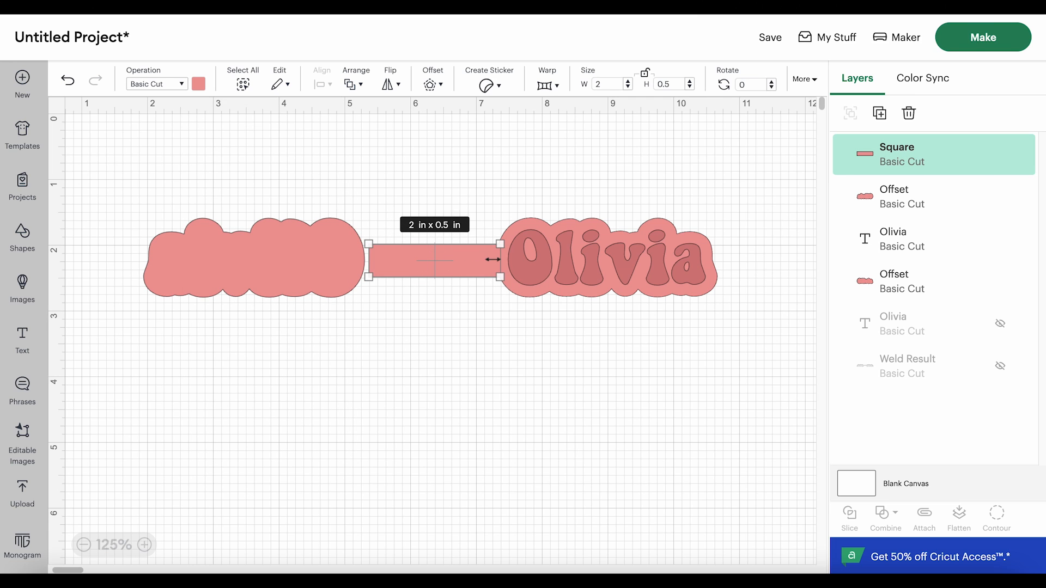
Step: Move the blank offset shape to overlap the bar's free end, and center the bar, name and both offsets vertically
{"action": "left_click_drag", "start_coordinate": [325, 279], "coordinate": [333, 278]}
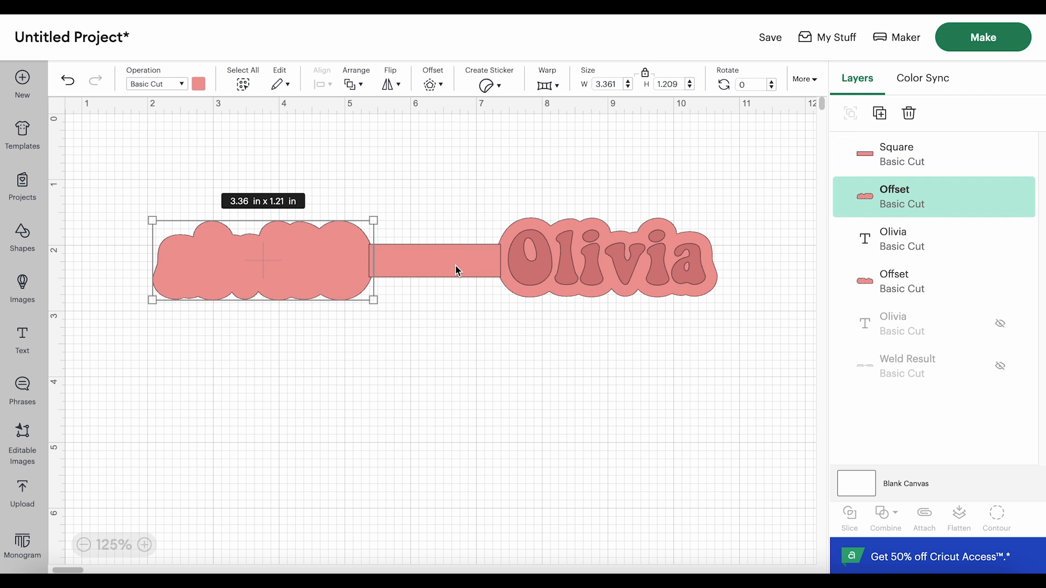
{"action": "left_click", "coordinate": [170, 185]}
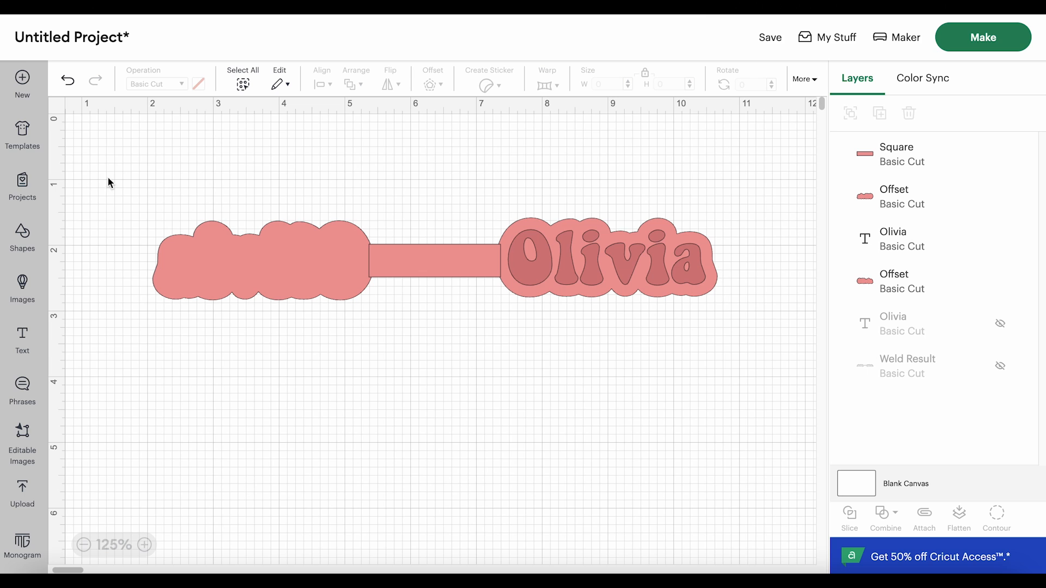
{"action": "left_click_drag", "start_coordinate": [116, 177], "coordinate": [766, 348]}
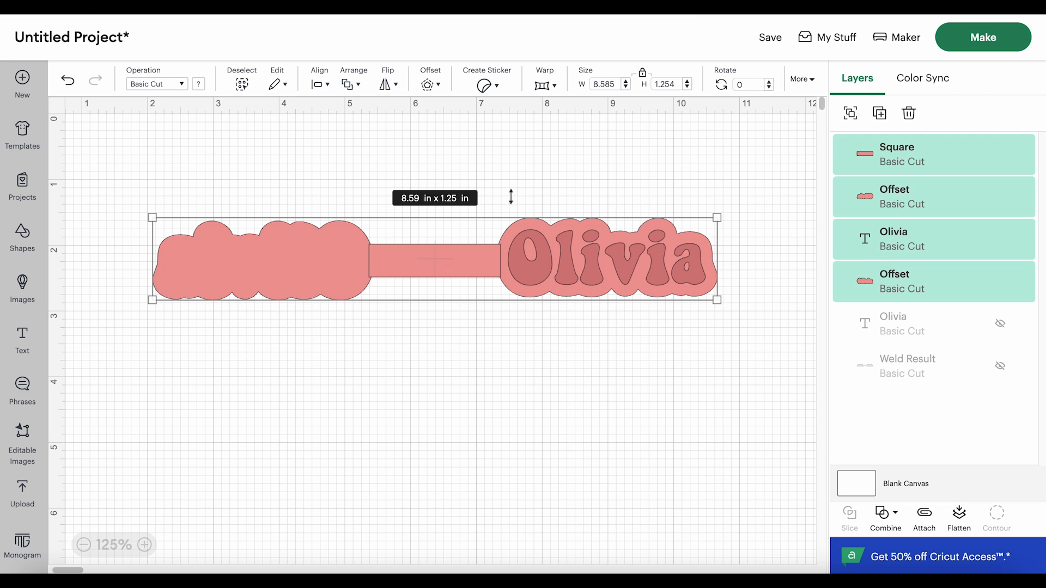
{"action": "left_click", "coordinate": [319, 86]}
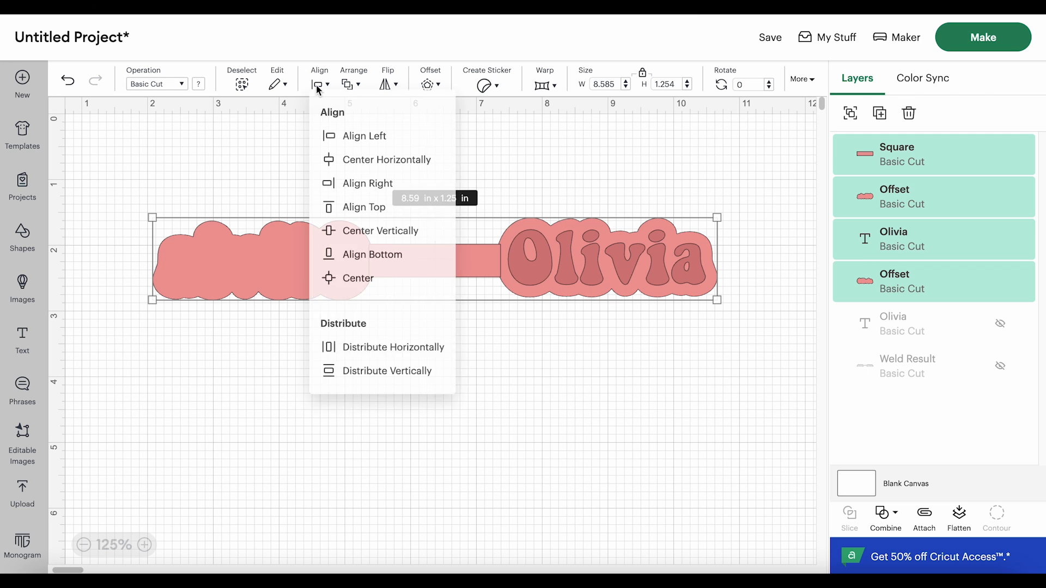
{"action": "left_click", "coordinate": [373, 239]}
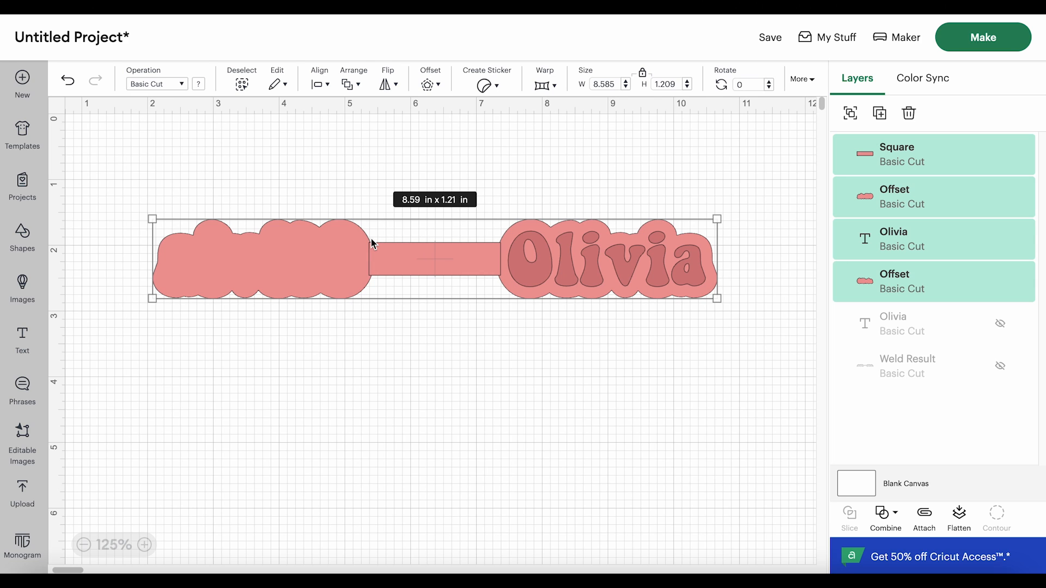
{"action": "left_click", "coordinate": [434, 357]}
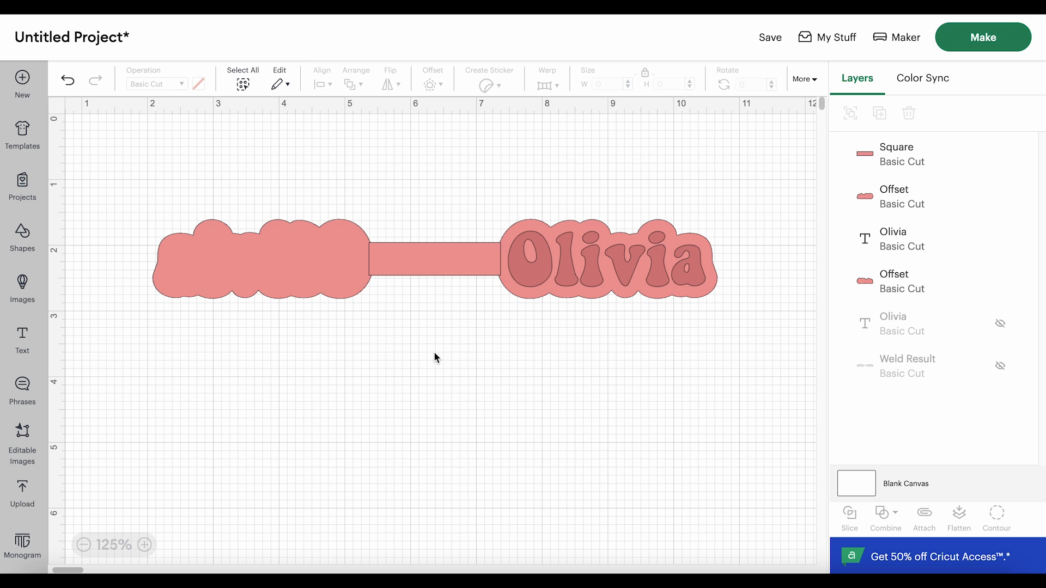
Step: Weld the bar and both offset shapes into one piece, leaving the name text out of the selection
{"action": "left_click", "coordinate": [322, 269]}
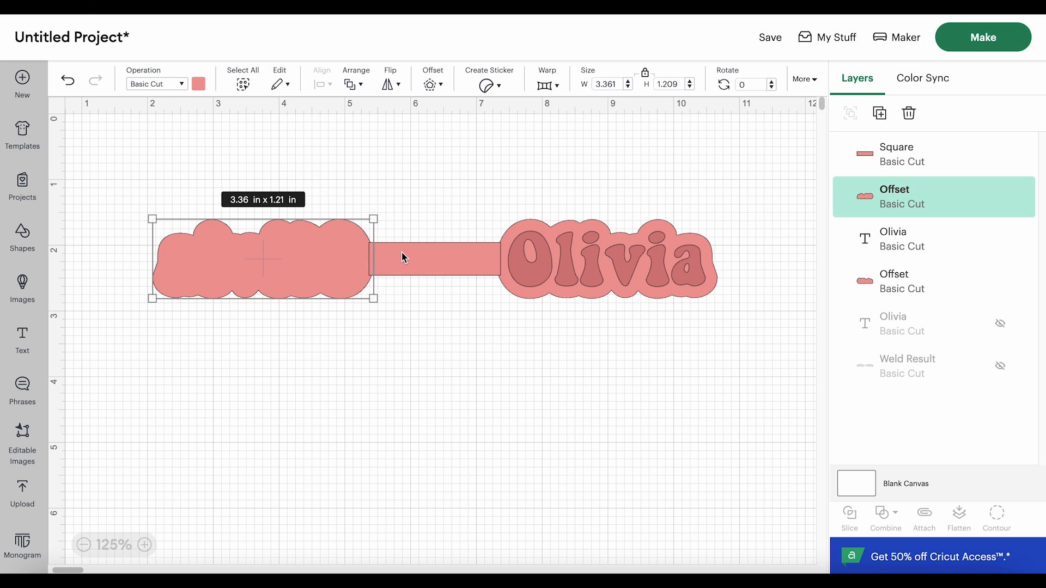
{"action": "left_click", "coordinate": [414, 259], "text": "shift"}
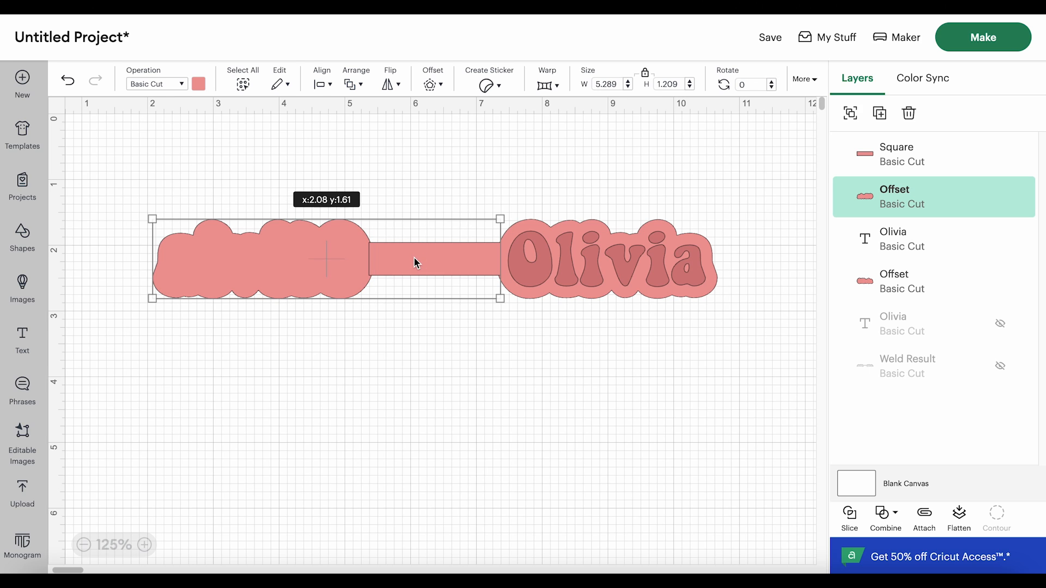
{"action": "left_click", "coordinate": [528, 297], "text": "shift"}
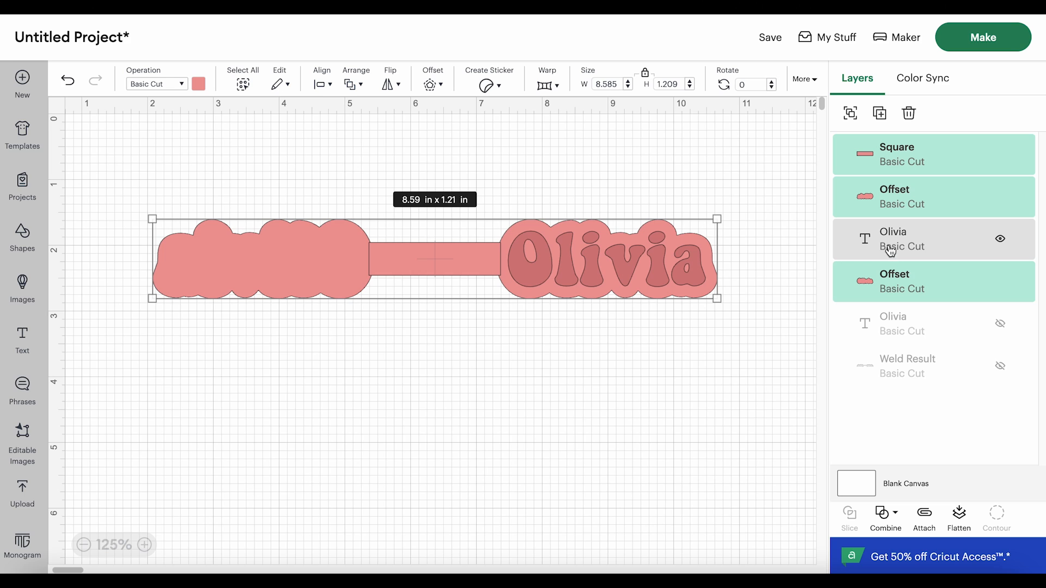
{"action": "left_click", "coordinate": [884, 515]}
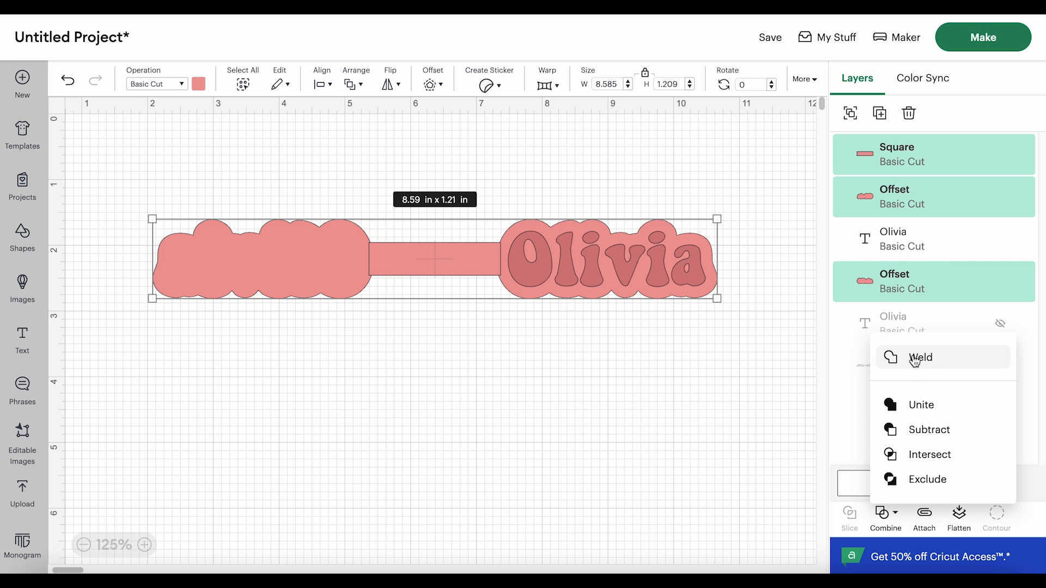
{"action": "left_click", "coordinate": [914, 359]}
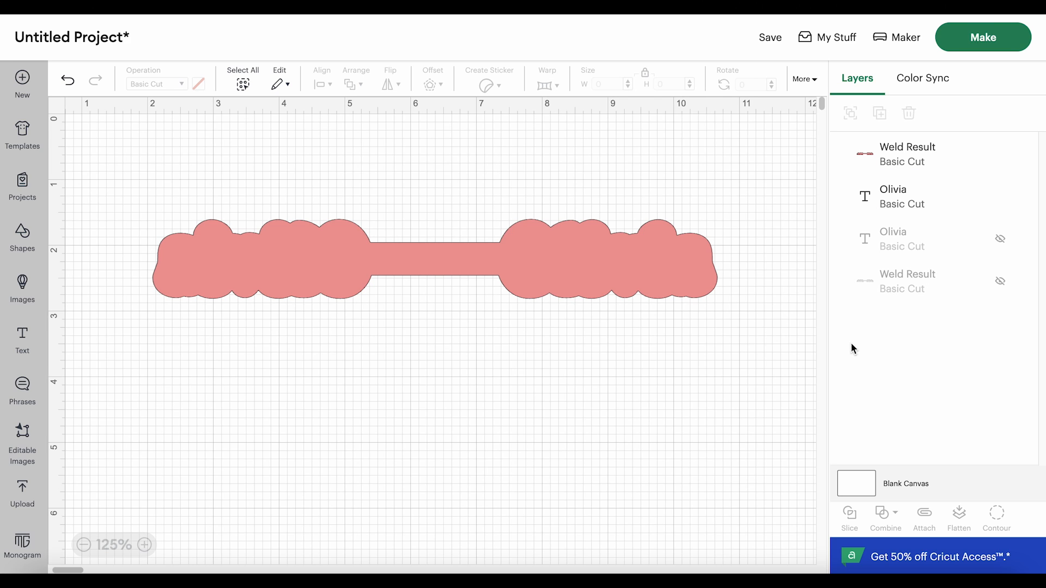
Step: Bring the name text layer above the welded backing in the layer order
{"action": "left_click", "coordinate": [900, 205]}
{"action": "left_click_drag", "start_coordinate": [900, 204], "coordinate": [900, 157]}
{"action": "left_click", "coordinate": [708, 376]}
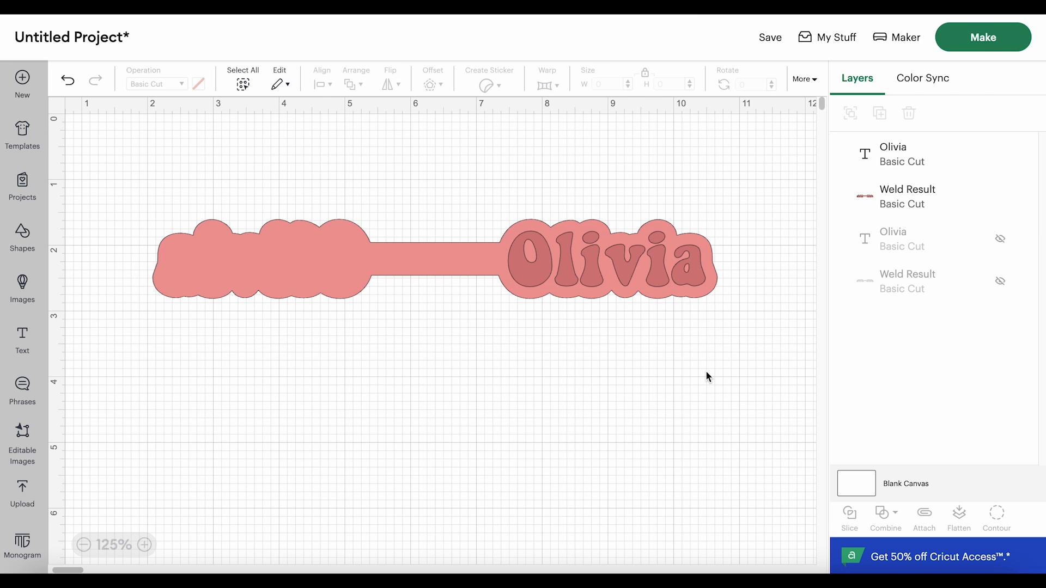
Step: Check the overall dimensions of the name and welded backing together
{"action": "scroll", "coordinate": [705, 371], "scroll_direction": "left", "scroll_amount": 3}
{"action": "left_click", "coordinate": [180, 199]}
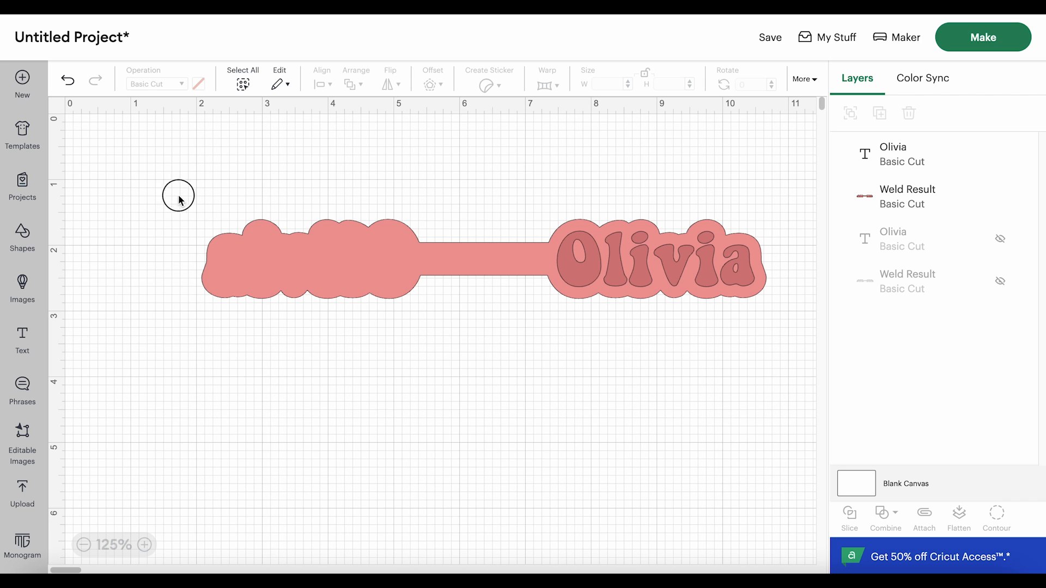
{"action": "left_click_drag", "start_coordinate": [136, 171], "coordinate": [777, 324]}
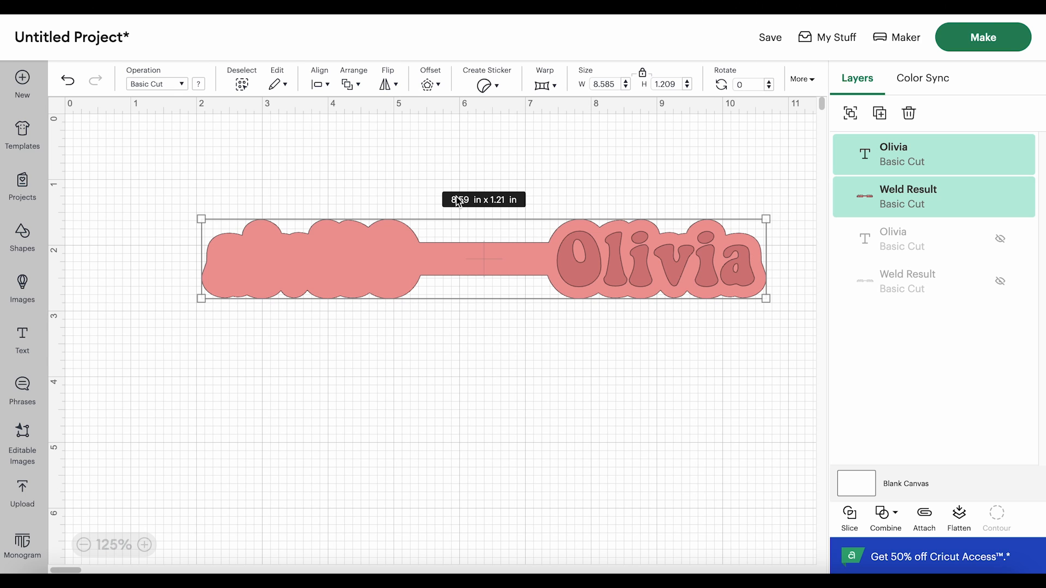
{"action": "left_click", "coordinate": [483, 327]}
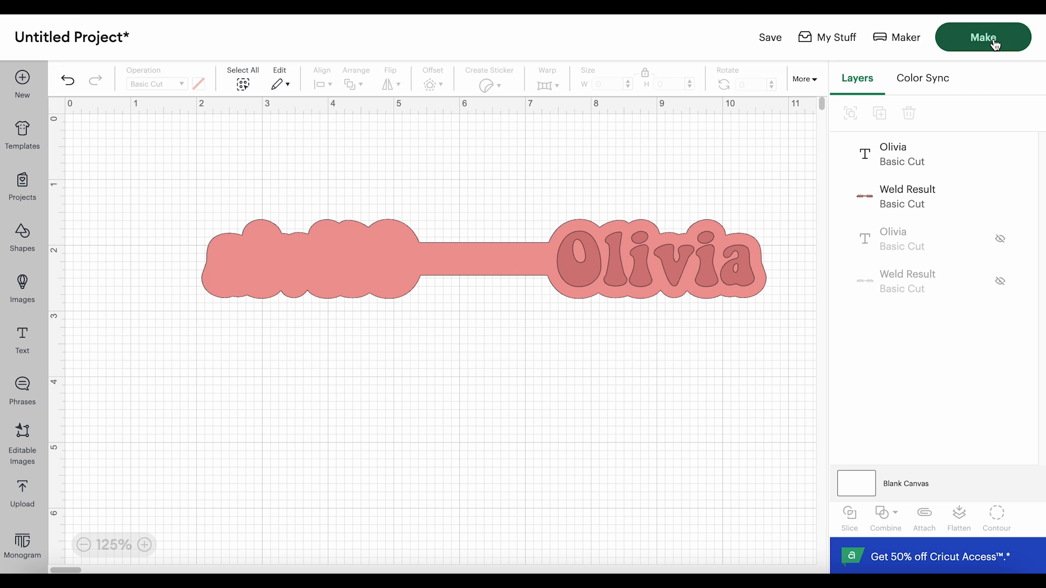
Step: Send the project to make, loading all materials on a 12 in x 12 in mat
{"action": "left_click", "coordinate": [995, 44]}
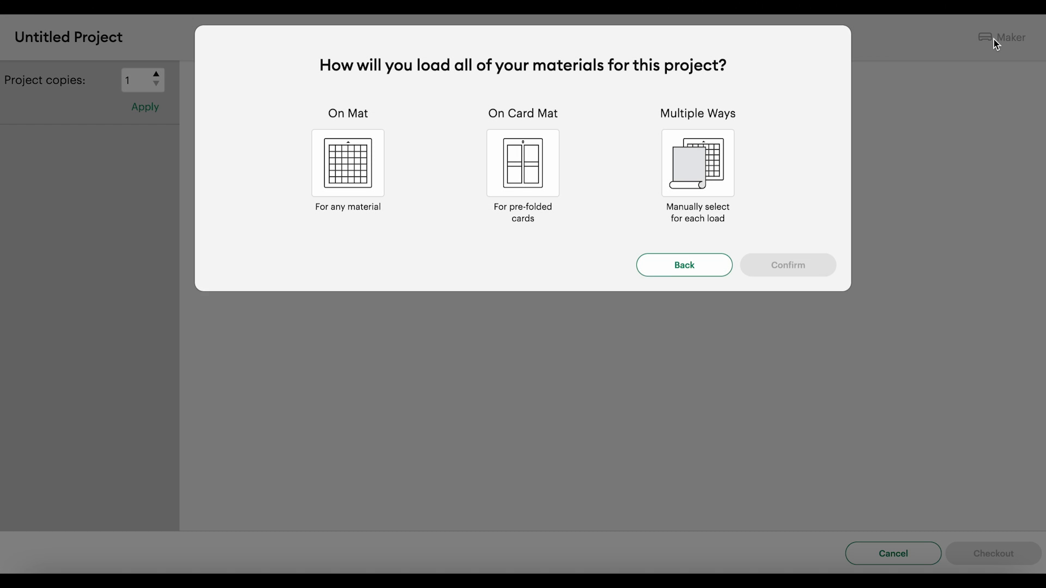
{"action": "left_click", "coordinate": [371, 165]}
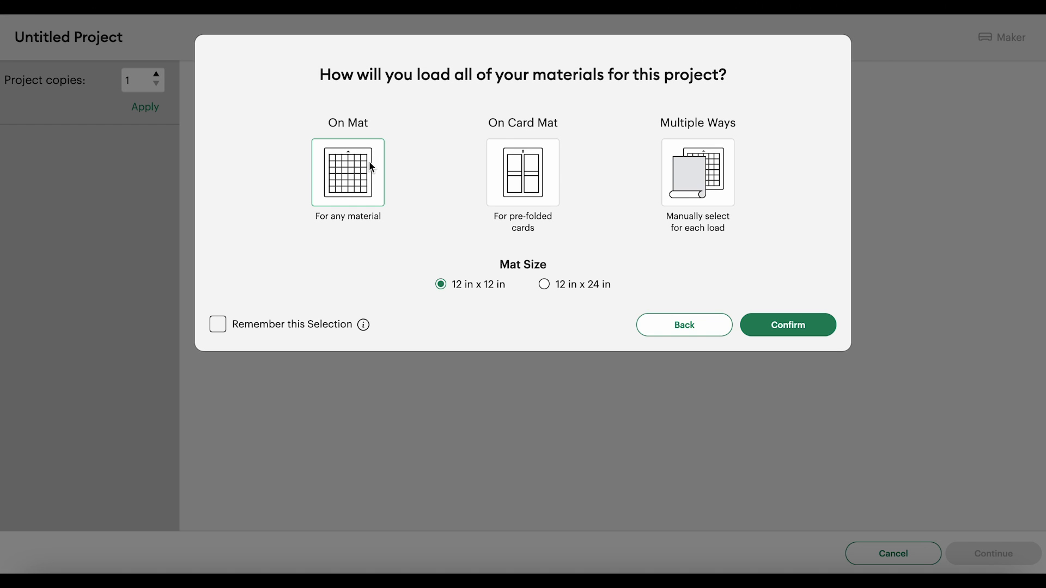
{"action": "left_click", "coordinate": [798, 325]}
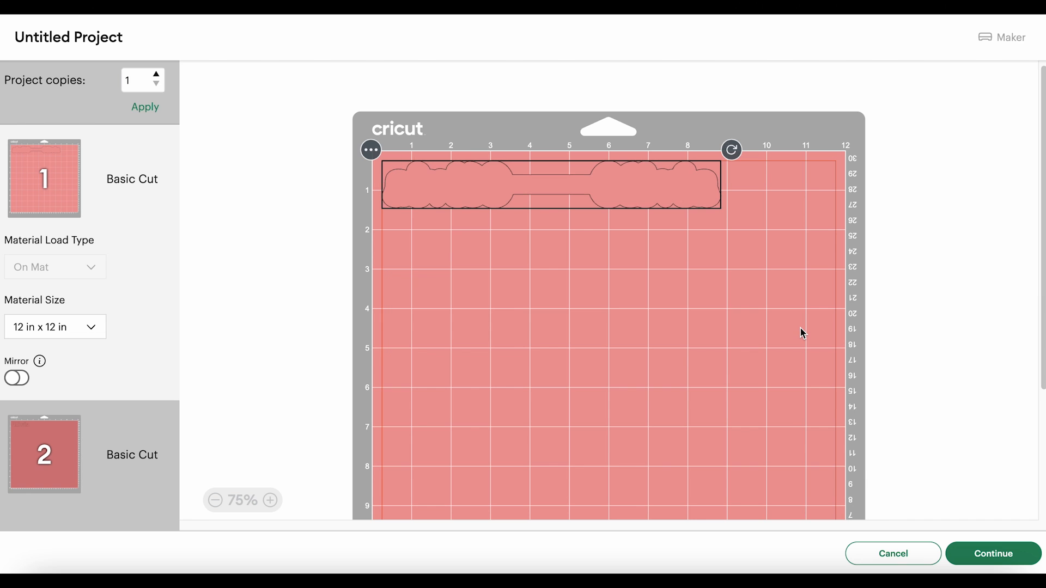
Step: Turn on mirroring for both mats, the welded backing on mat 1 and the name lettering on mat 2
{"action": "left_click", "coordinate": [22, 382]}
{"action": "left_click", "coordinate": [84, 458]}
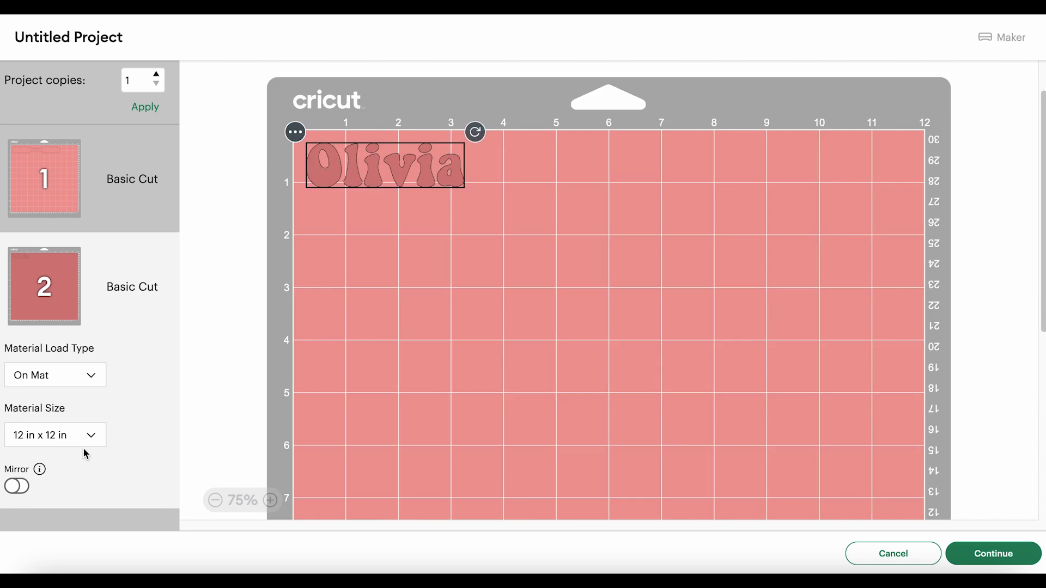
{"action": "left_click", "coordinate": [28, 487]}
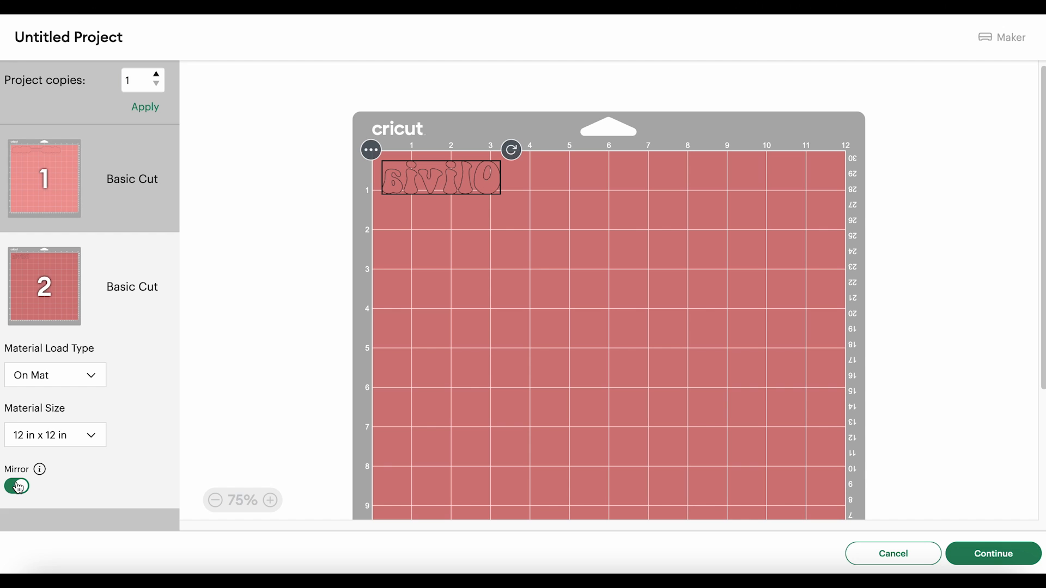
Step: Move the backing on mat 1 and the lettering on mat 2 inward to about 0.5 in from the material's top-left edges
{"action": "left_click", "coordinate": [52, 171]}
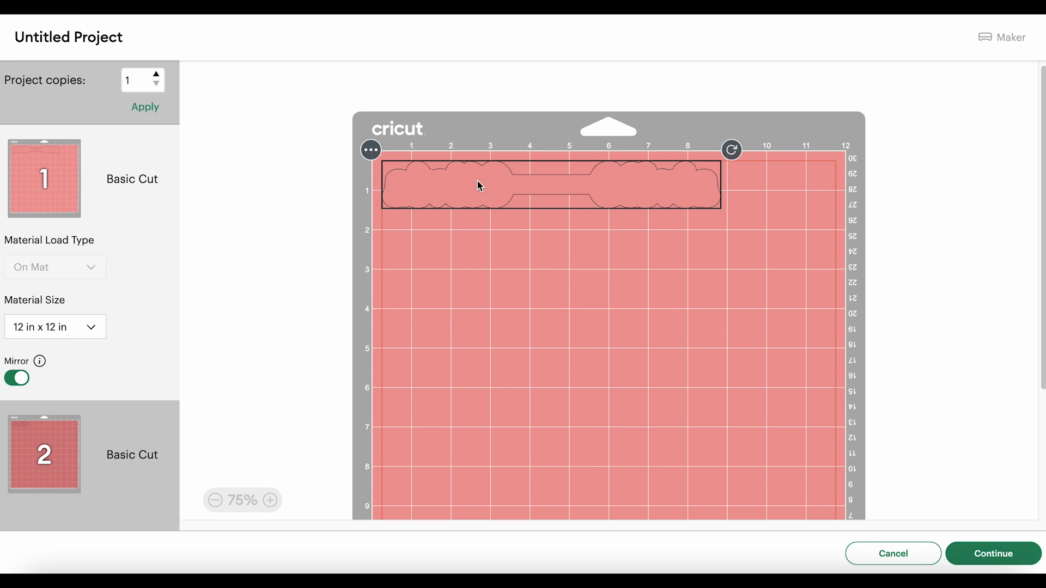
{"action": "left_click_drag", "start_coordinate": [478, 181], "coordinate": [490, 191]}
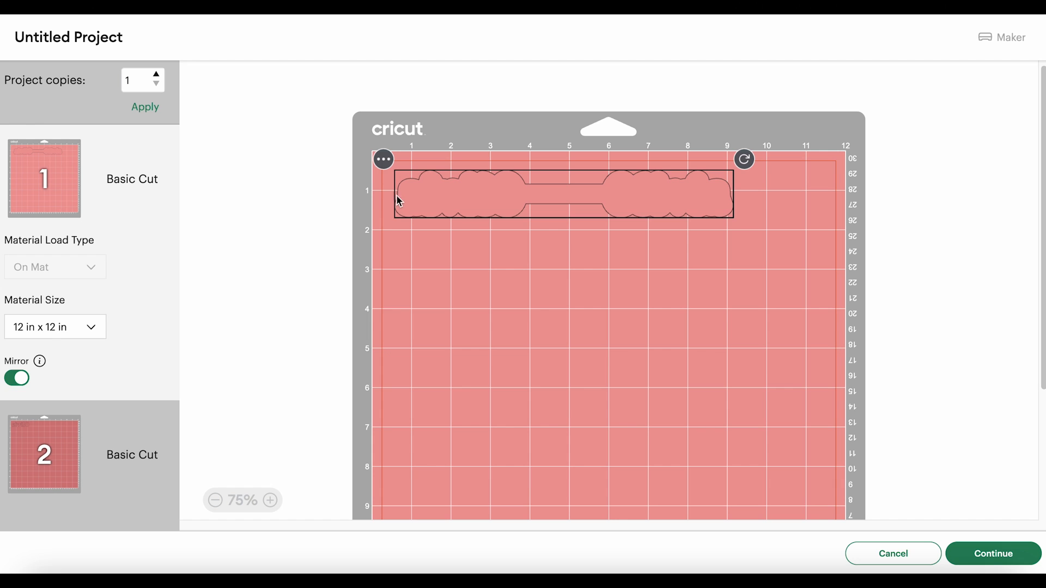
{"action": "left_click_drag", "start_coordinate": [420, 199], "coordinate": [417, 201]}
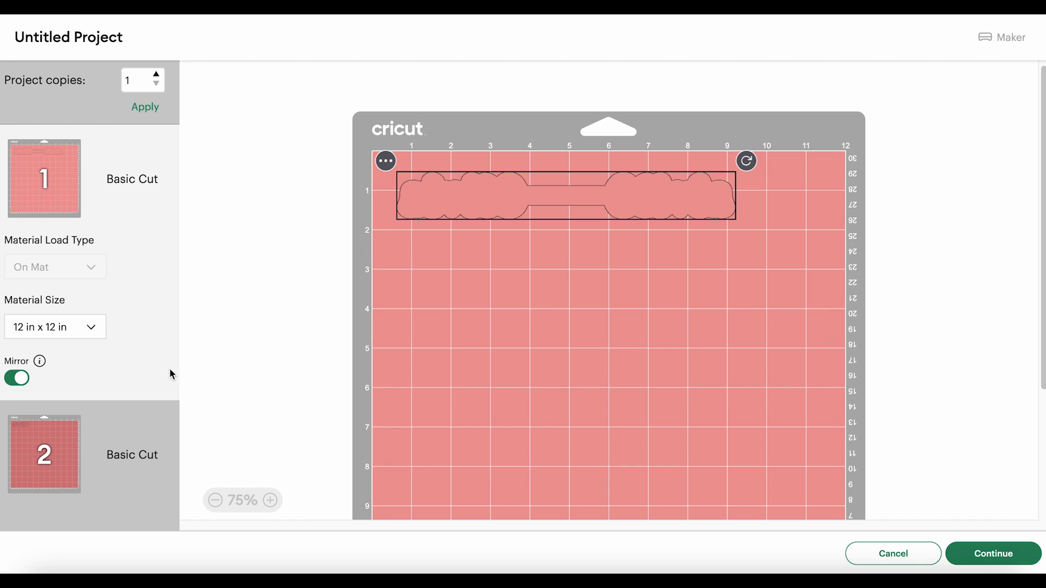
{"action": "left_click", "coordinate": [65, 460]}
{"action": "left_click_drag", "start_coordinate": [452, 188], "coordinate": [461, 201]}
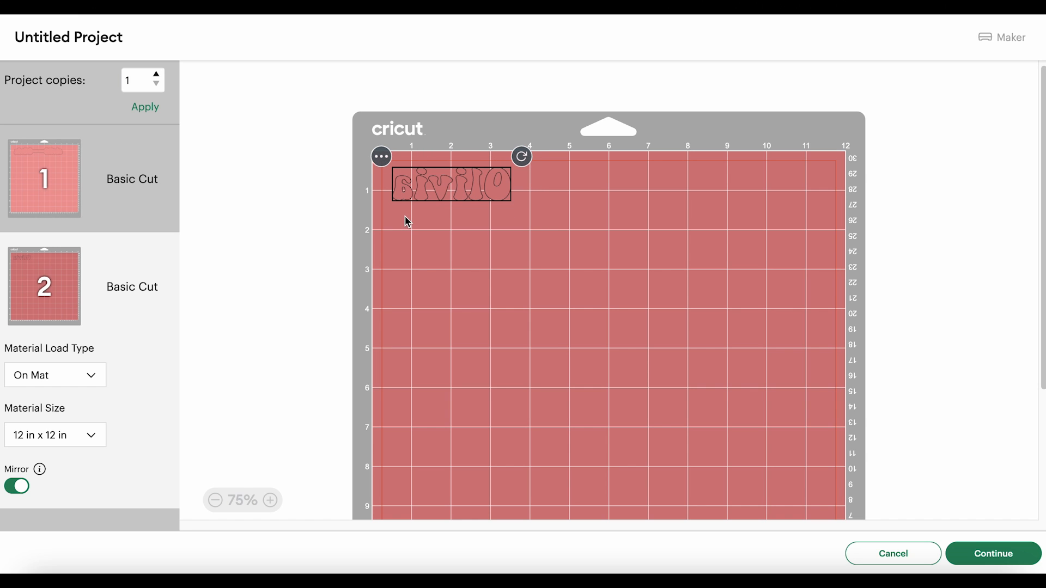
{"action": "left_click", "coordinate": [73, 200]}
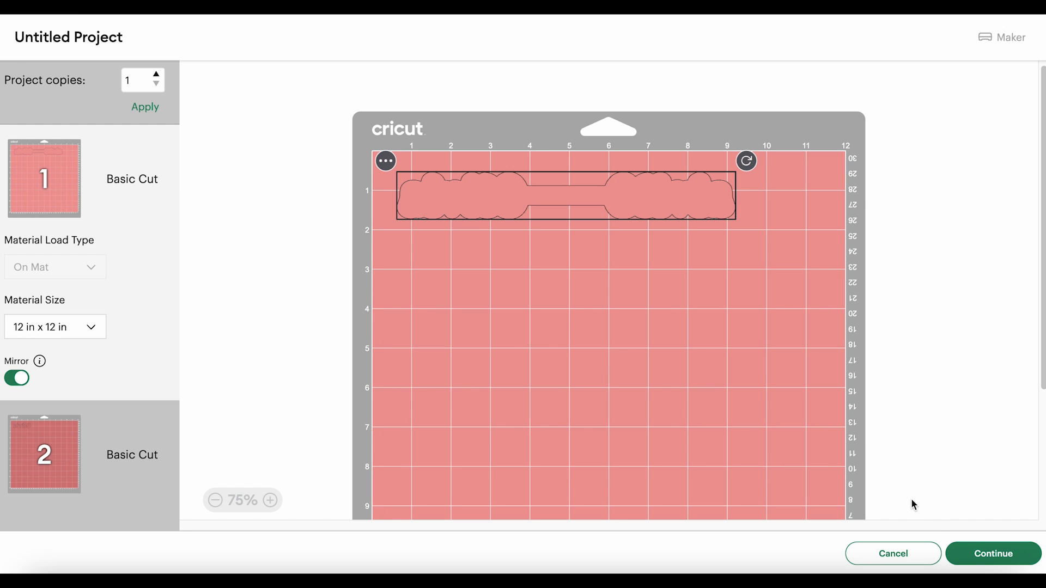
Step: Continue to the cut settings and set mat 1's base material to Faux Leather (Paper Thin) with More pressure
{"action": "left_click", "coordinate": [977, 554]}
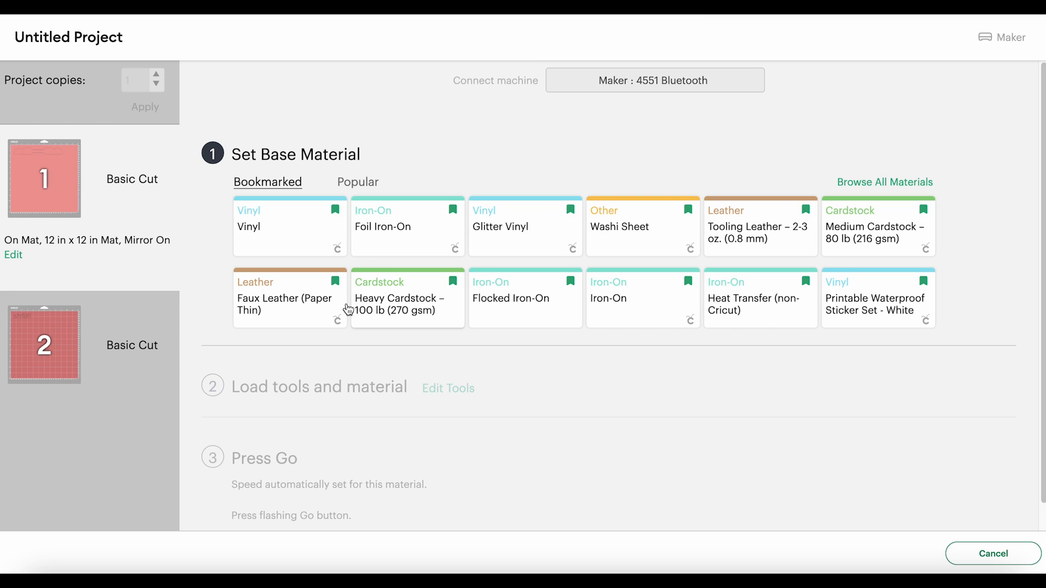
{"action": "left_click", "coordinate": [311, 309]}
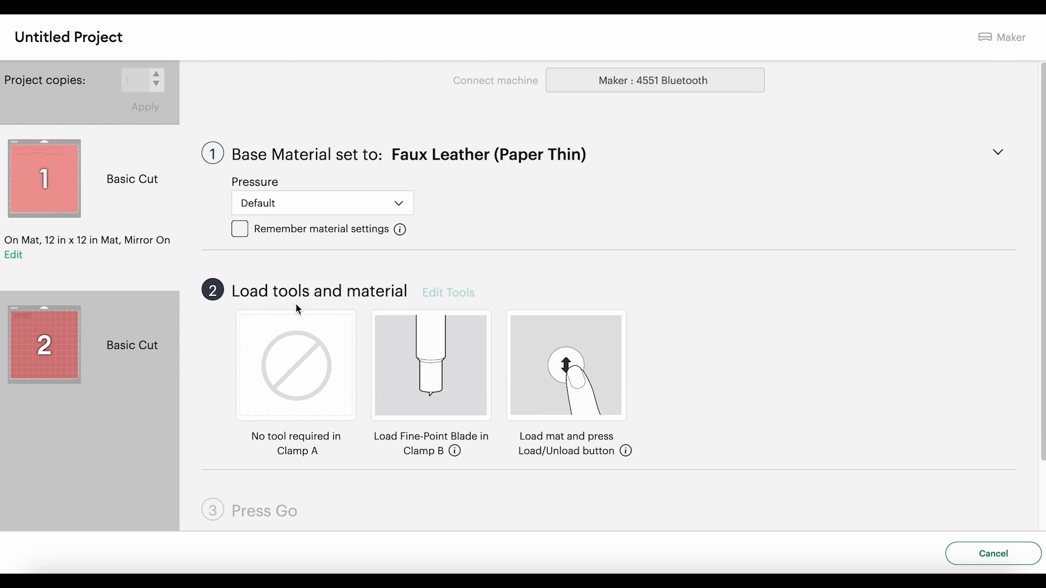
{"action": "left_click", "coordinate": [304, 208]}
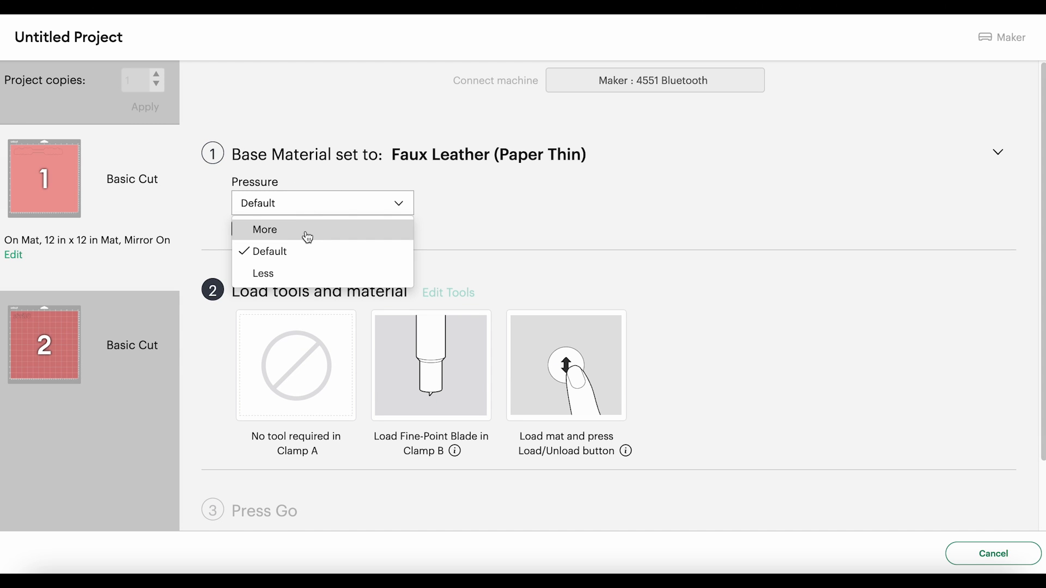
{"action": "left_click", "coordinate": [305, 236]}
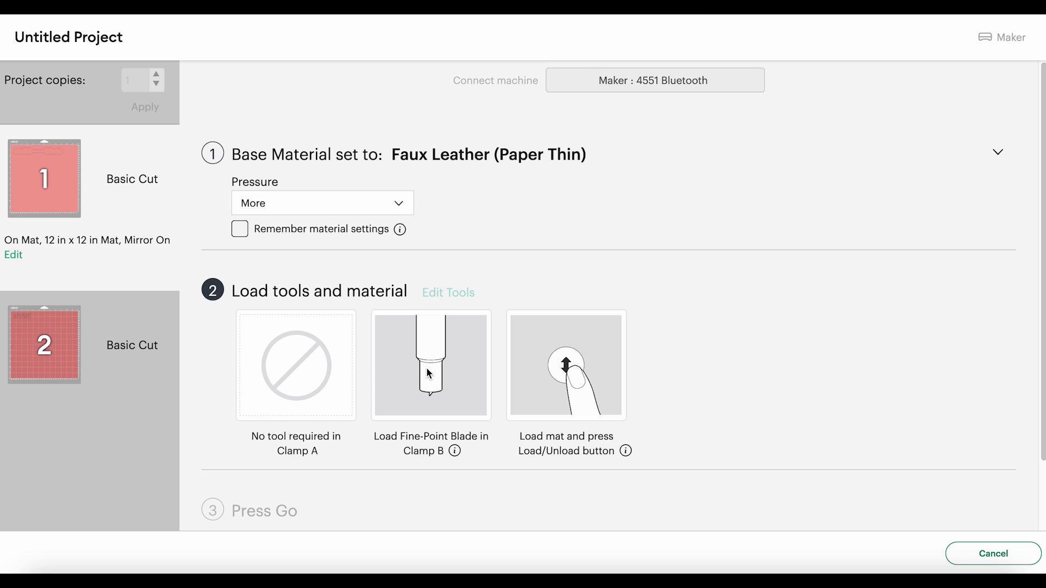
{"action": "mouse_move", "coordinate": [56, 358]}
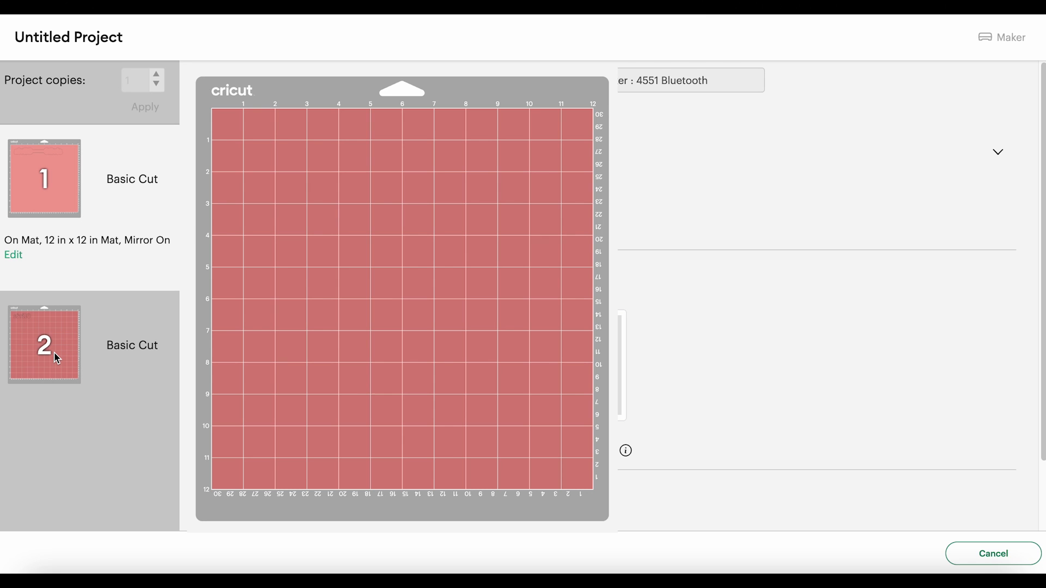